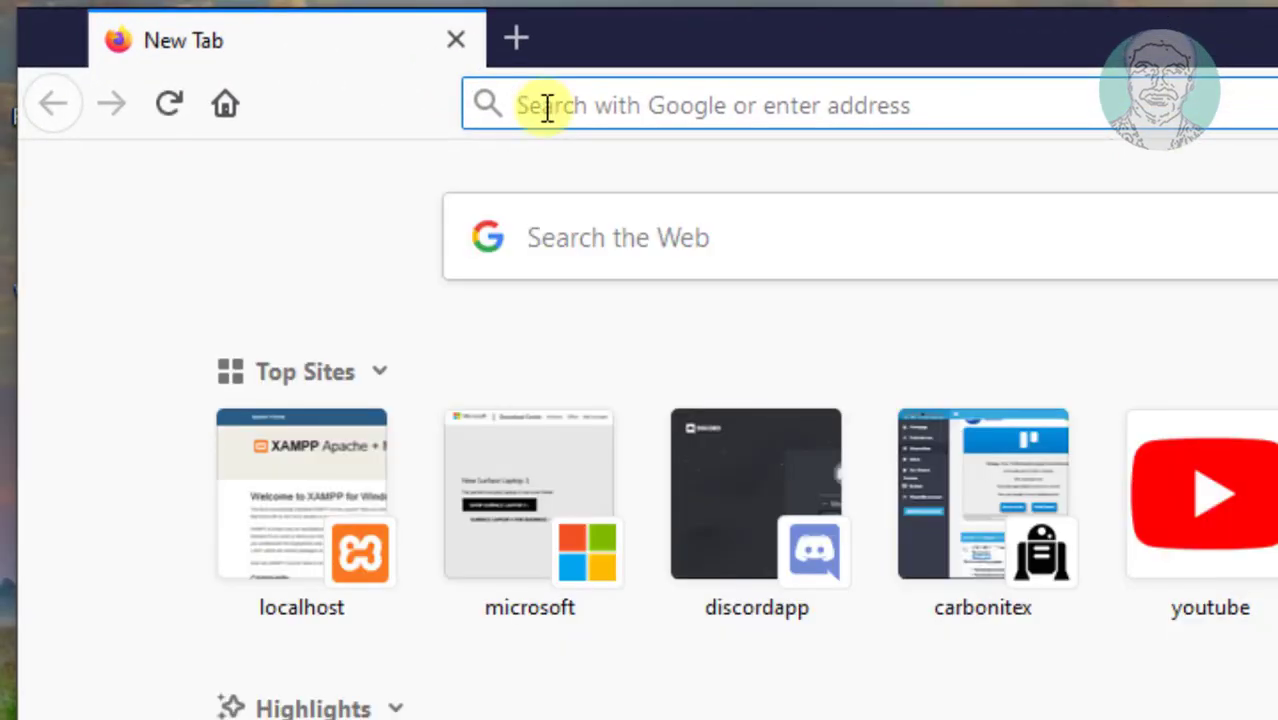
Load localhost in the browser and open phpMyAdmin from the XAMPP dashboard
text(localhost)
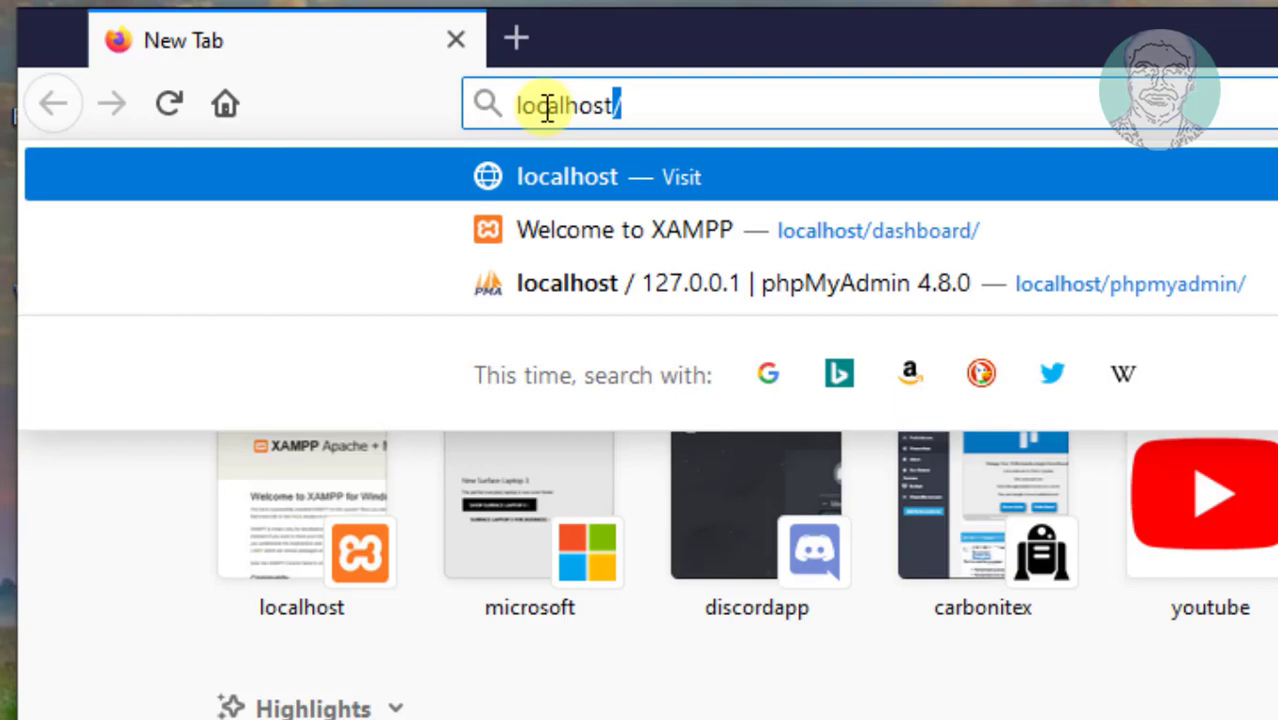
key(BackSpace)
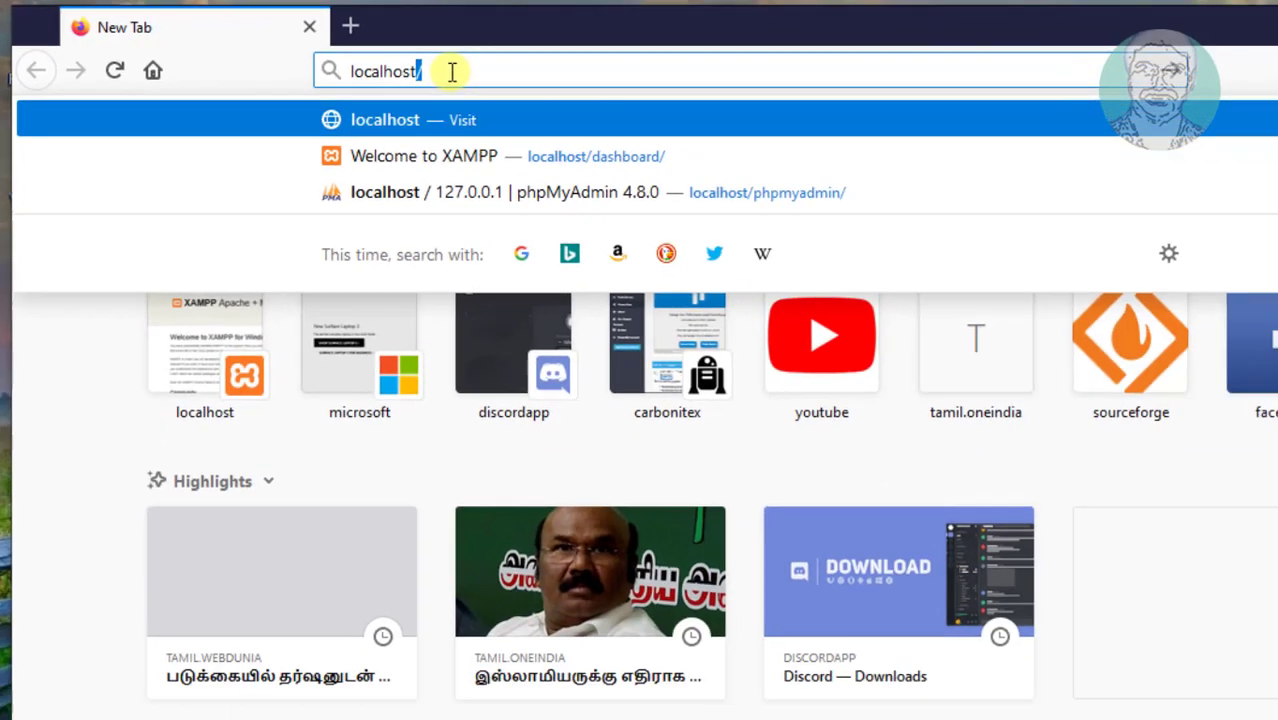
key(Escape)
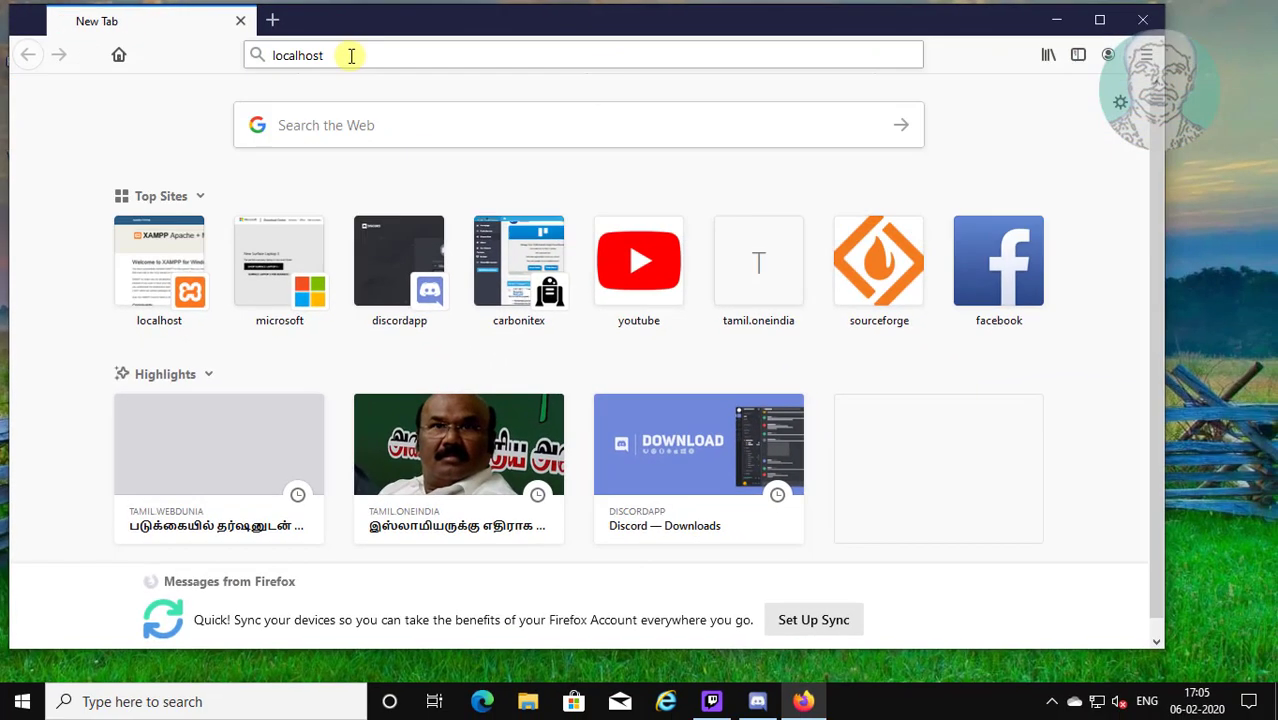
key(Return)
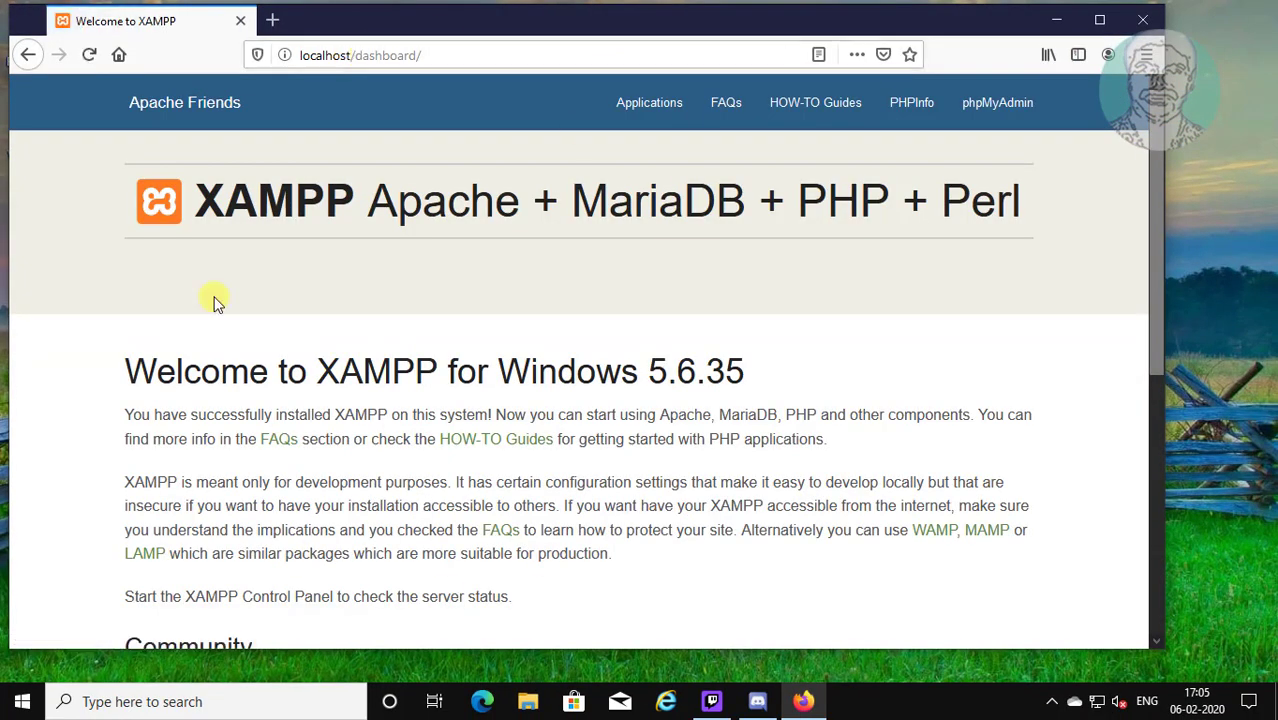
click(988, 110)
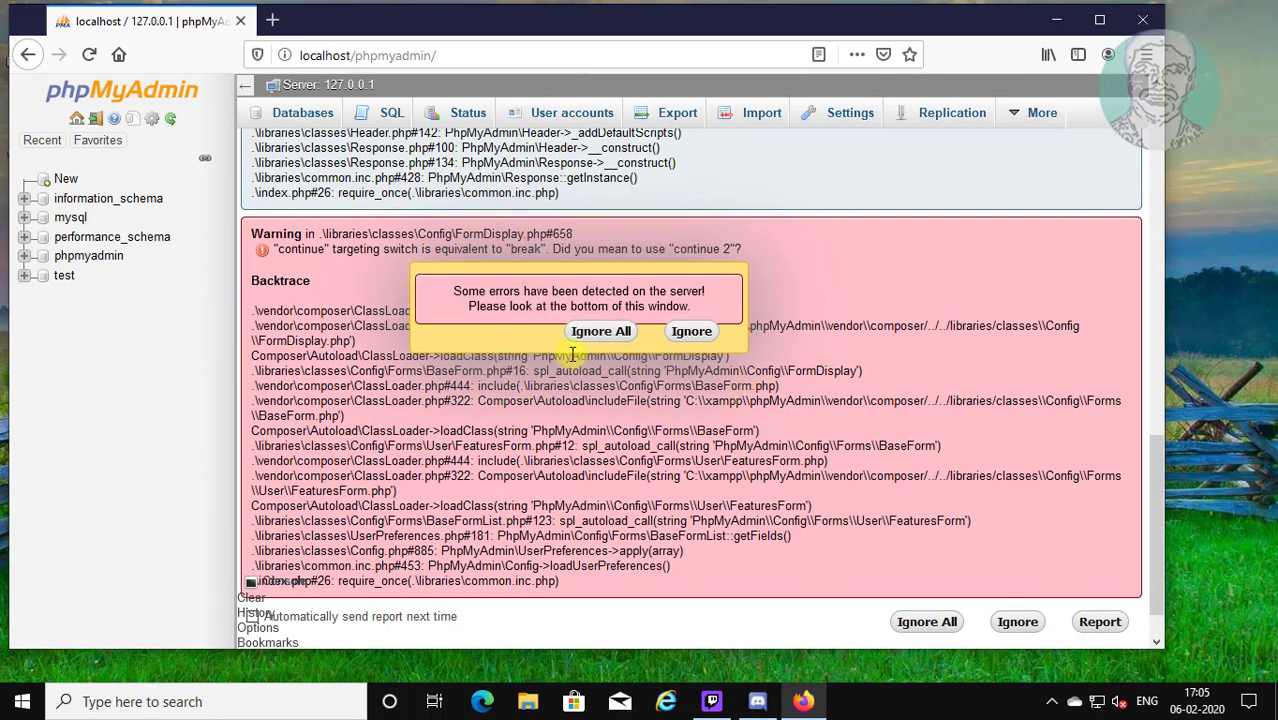
Ignore the detected server errors and dismiss the JavaScript error report notice in phpMyAdmin
click(600, 331)
click(691, 331)
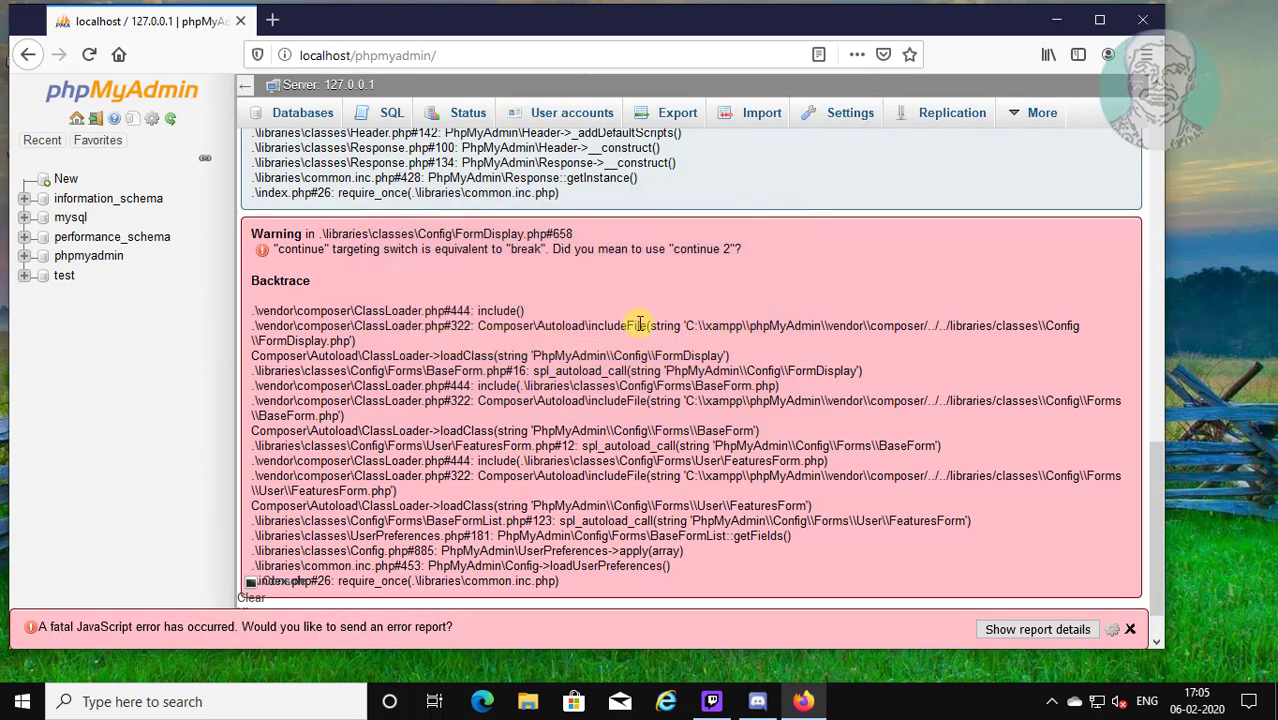
scroll(770, 323, up, 6)
scroll(722, 432, up, 5)
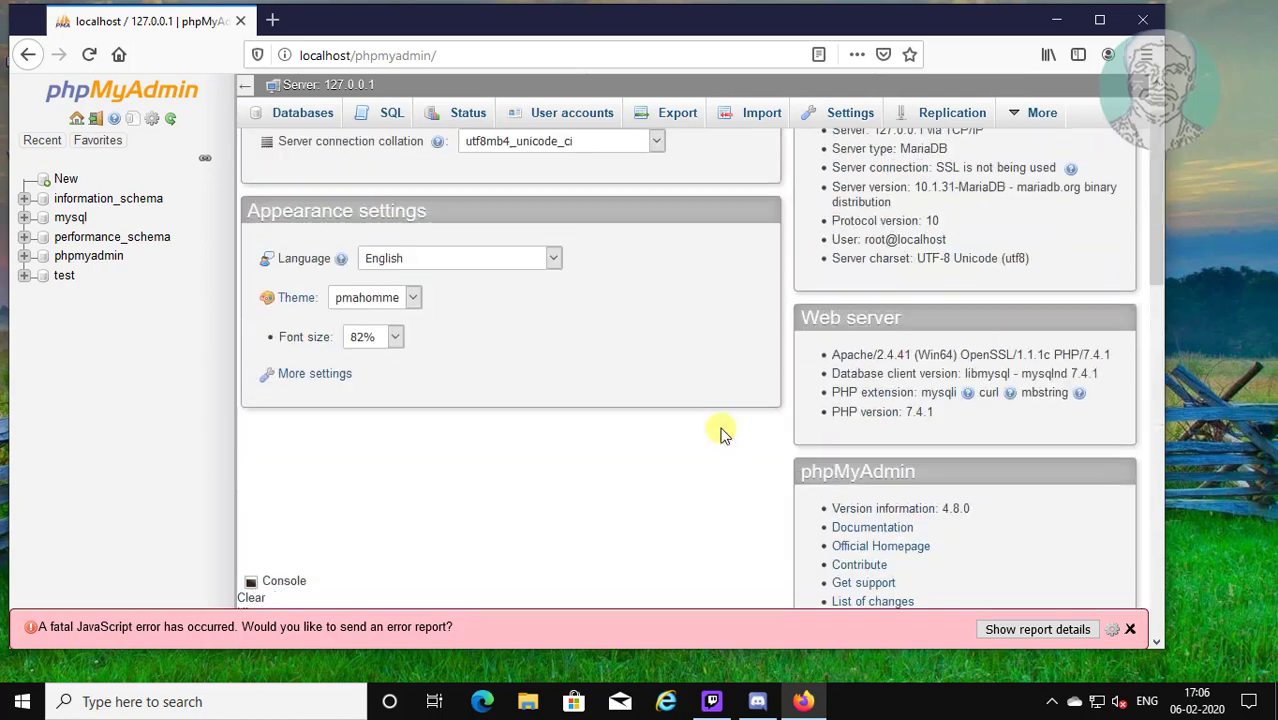
scroll(722, 432, down, 3)
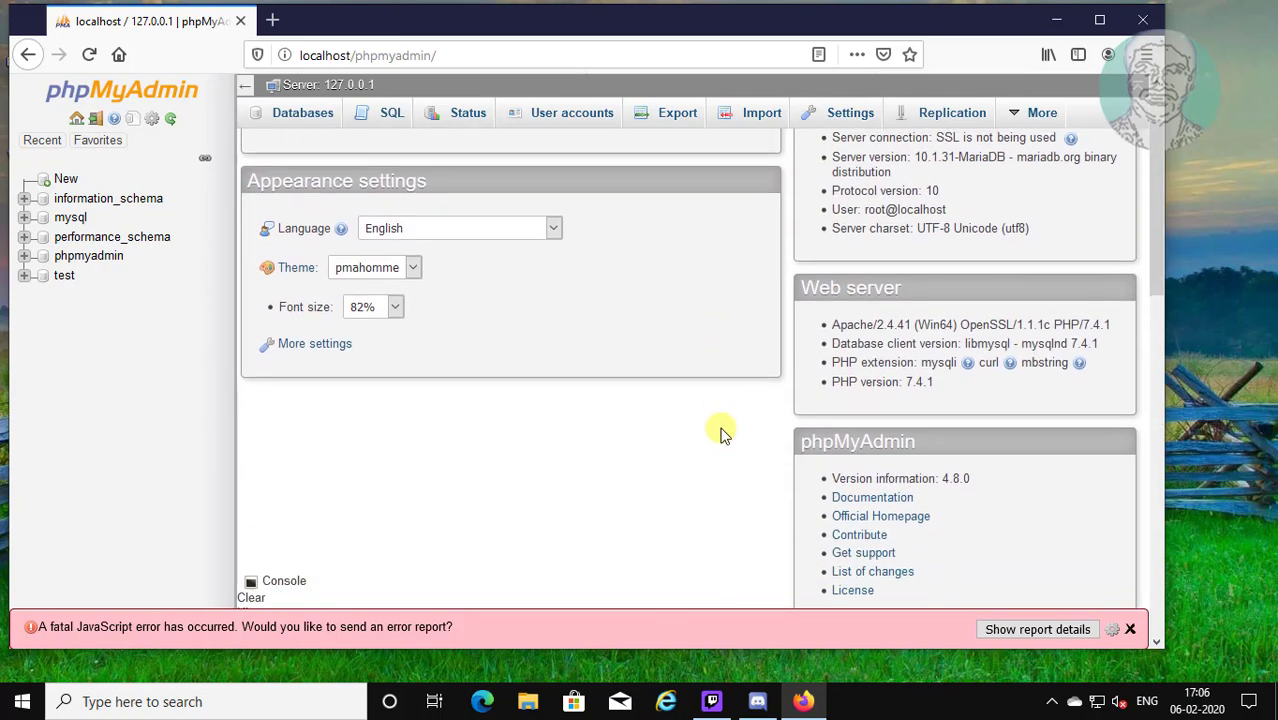
scroll(722, 432, up, 3)
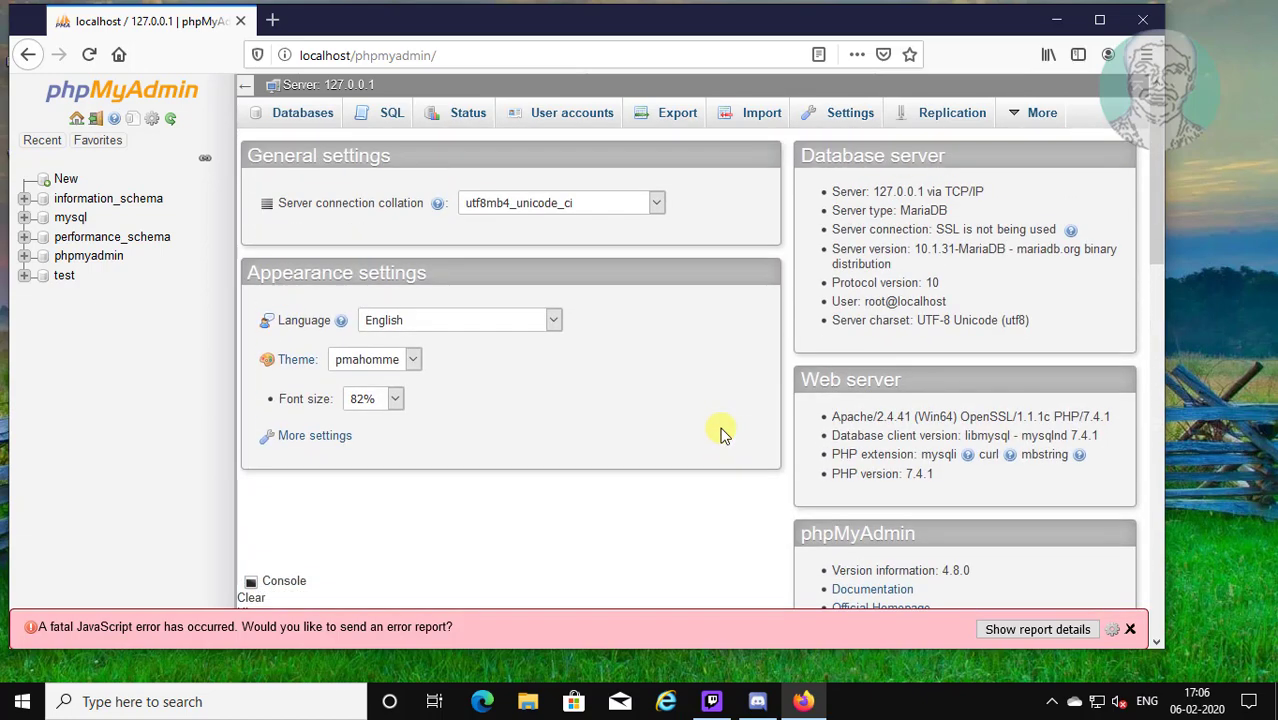
click(1130, 629)
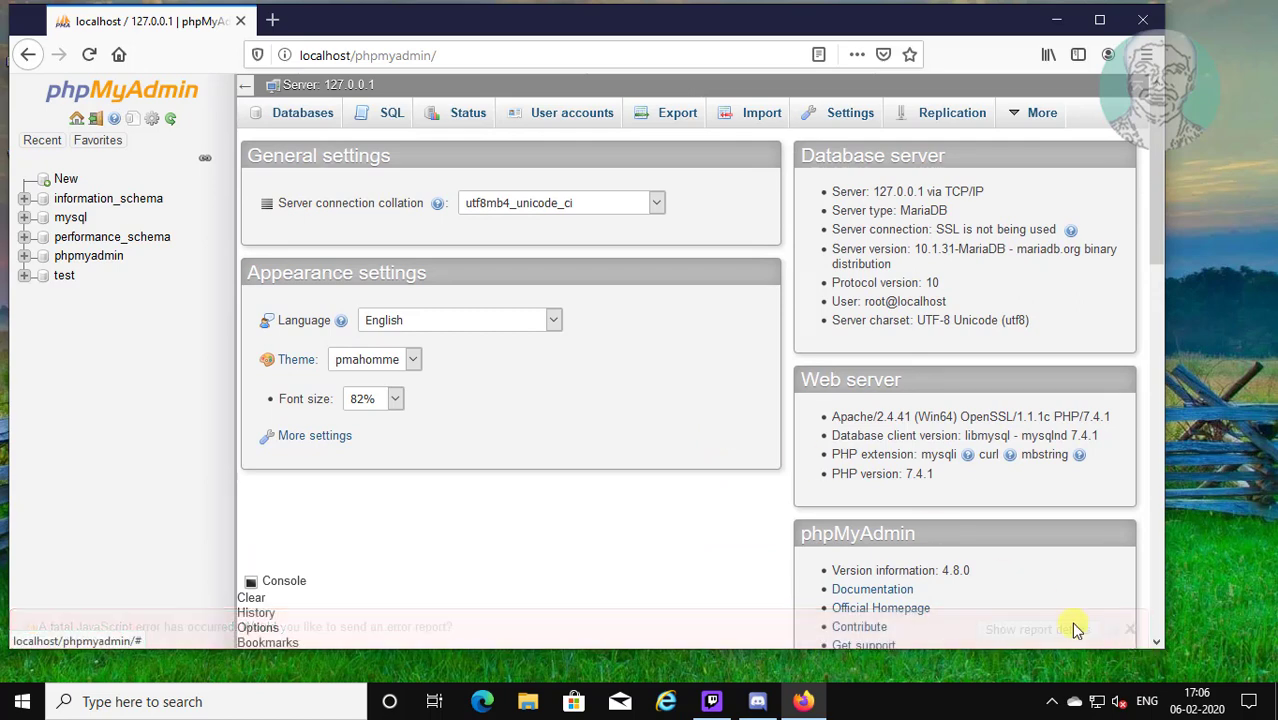
Check the installed phpMyAdmin version information and the upgrade notice further down the home page
scroll(705, 565, down, 2)
drag(979, 480, 886, 476)
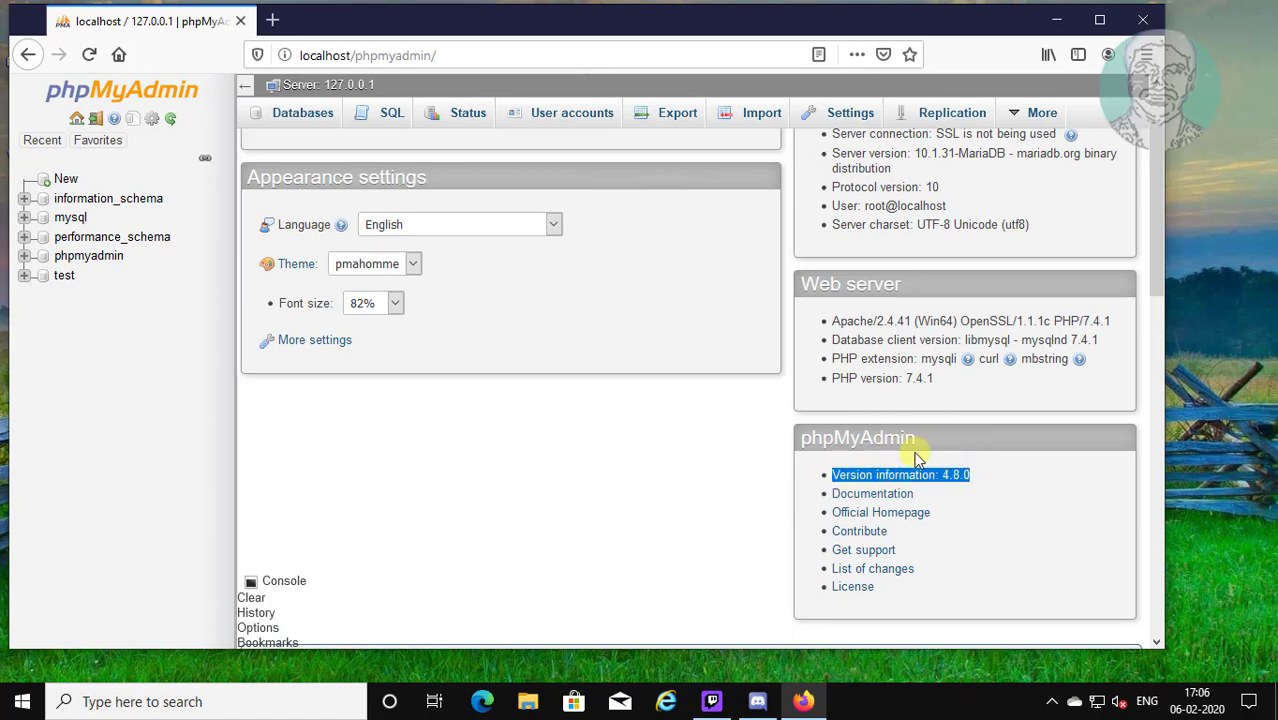
click(706, 521)
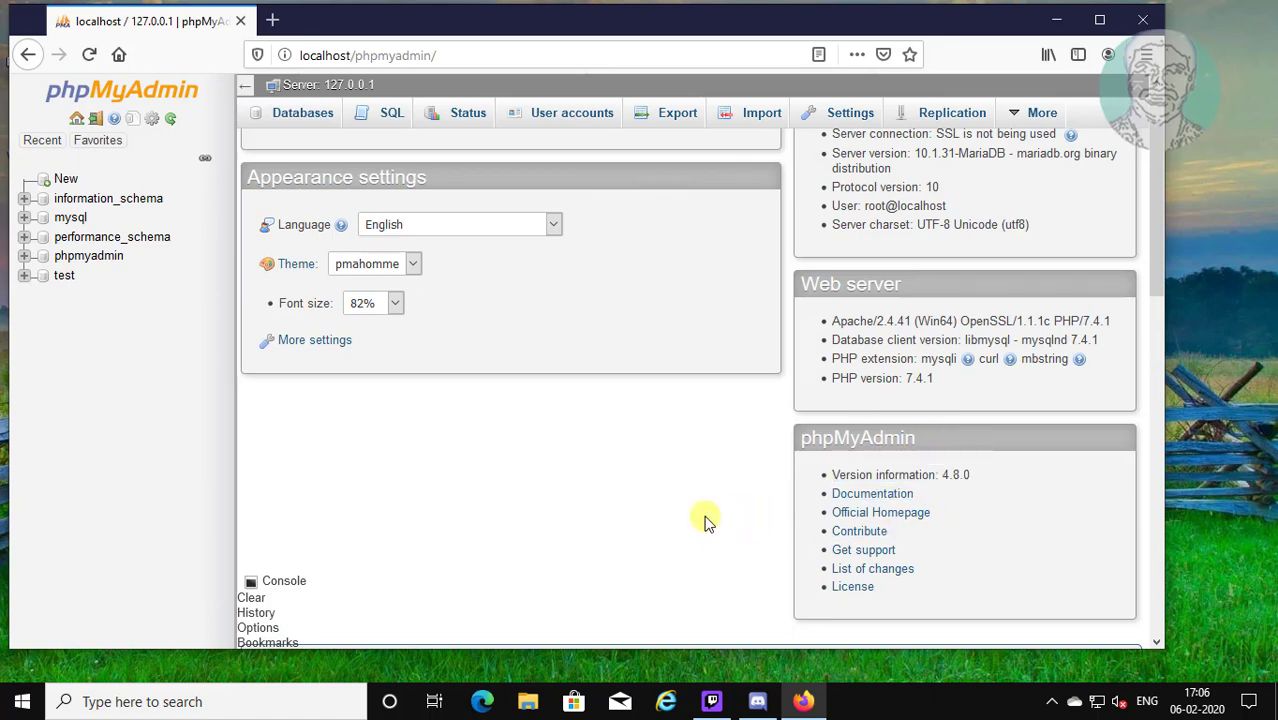
scroll(704, 520, down, 5)
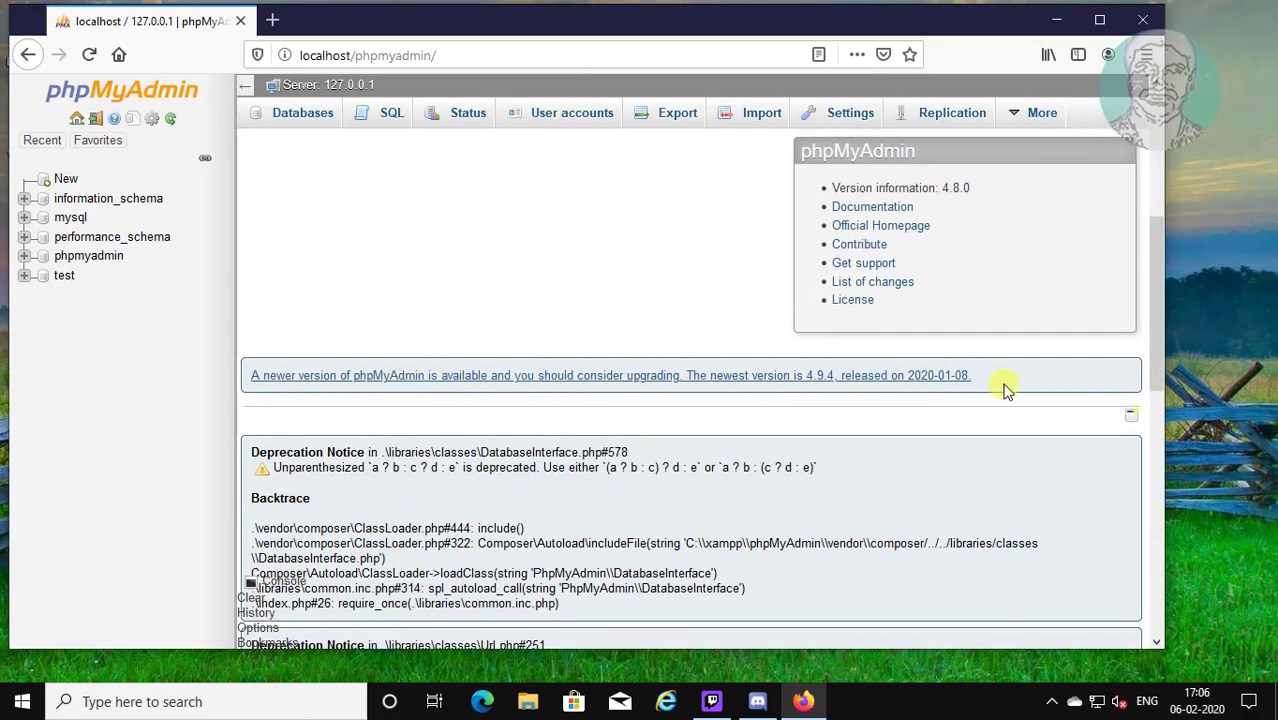
scroll(716, 538, up, 5)
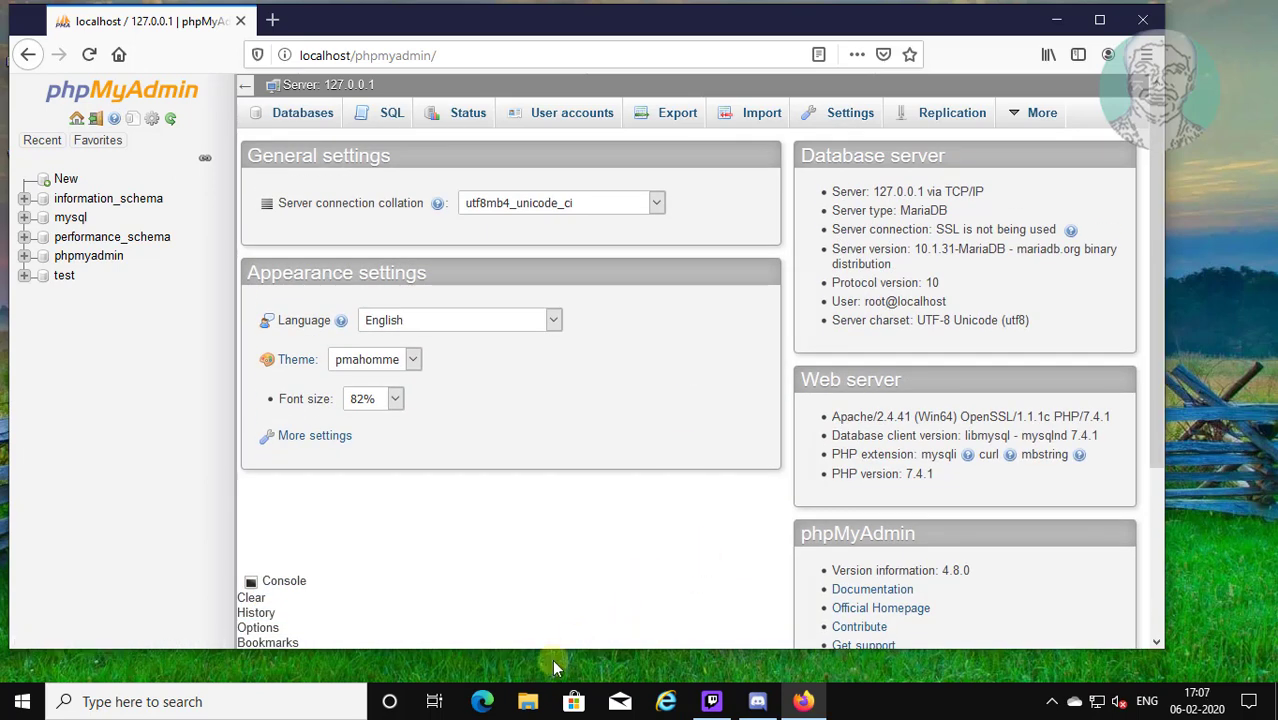
In File Explorer, launch xampp-control.exe from the xampp folder on Local Disk (C:) and minimize the folder window
click(528, 702)
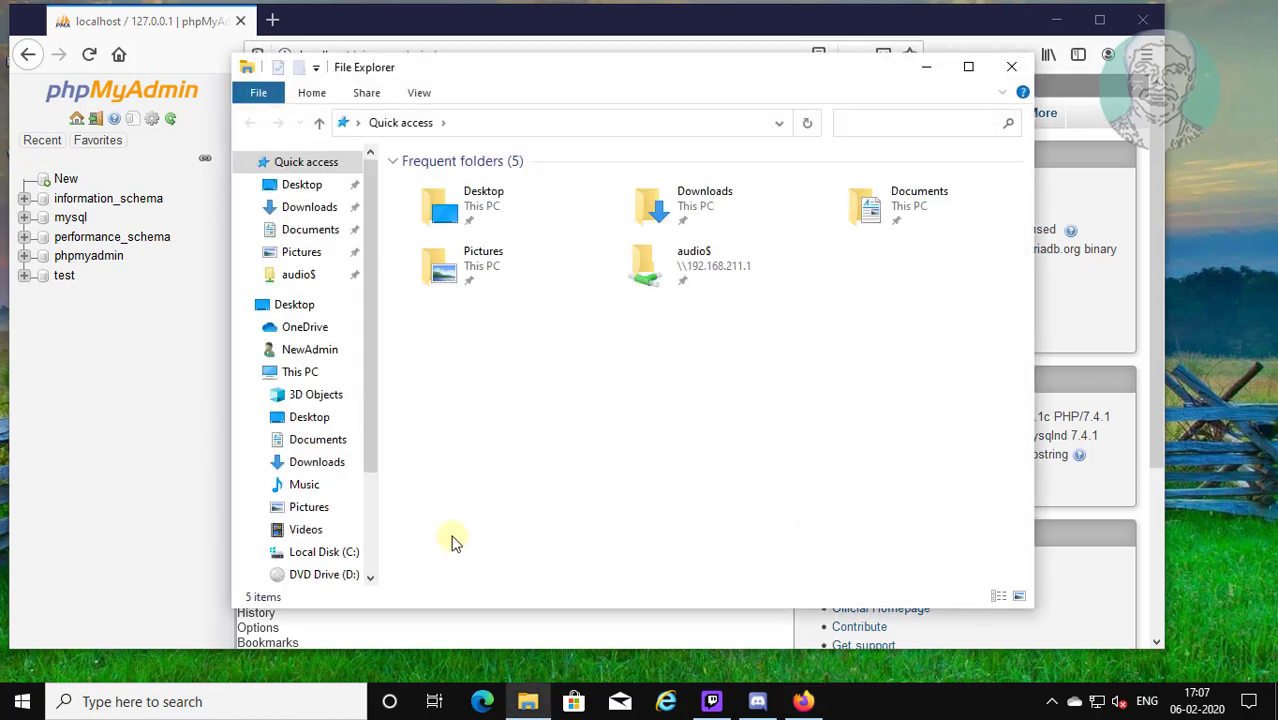
click(331, 552)
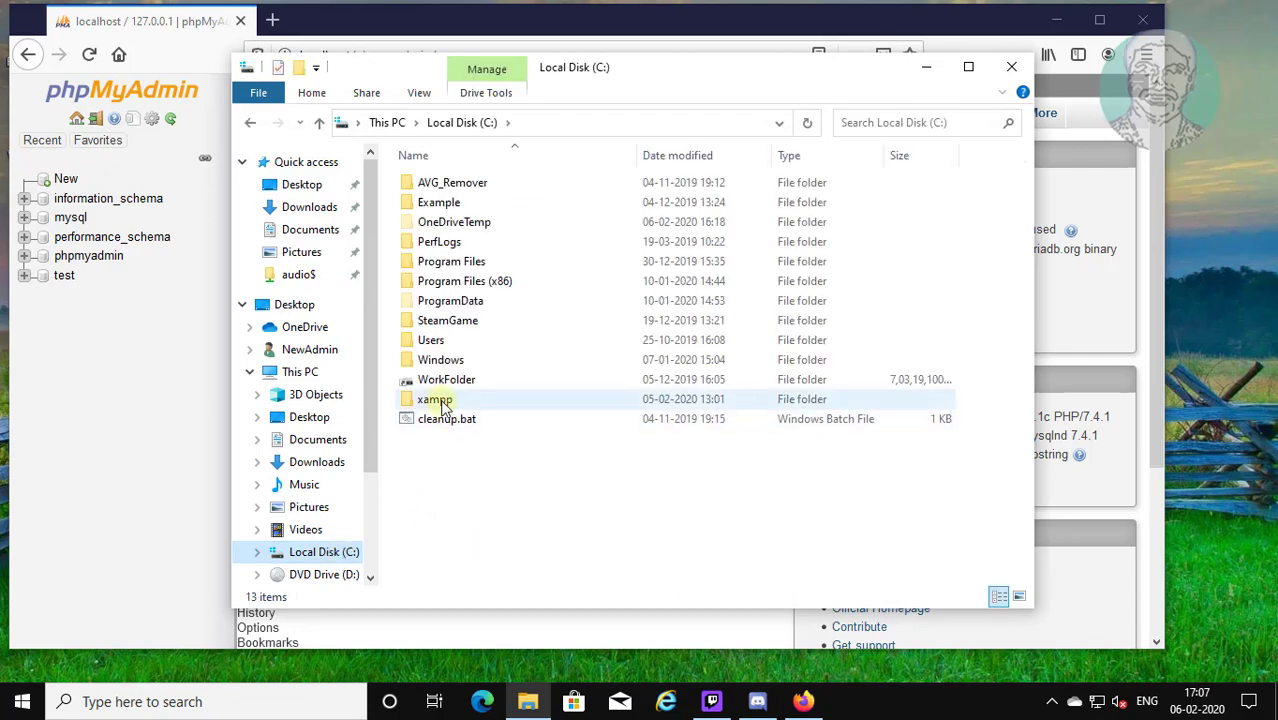
double_click(437, 402)
scroll(488, 495, down, 4)
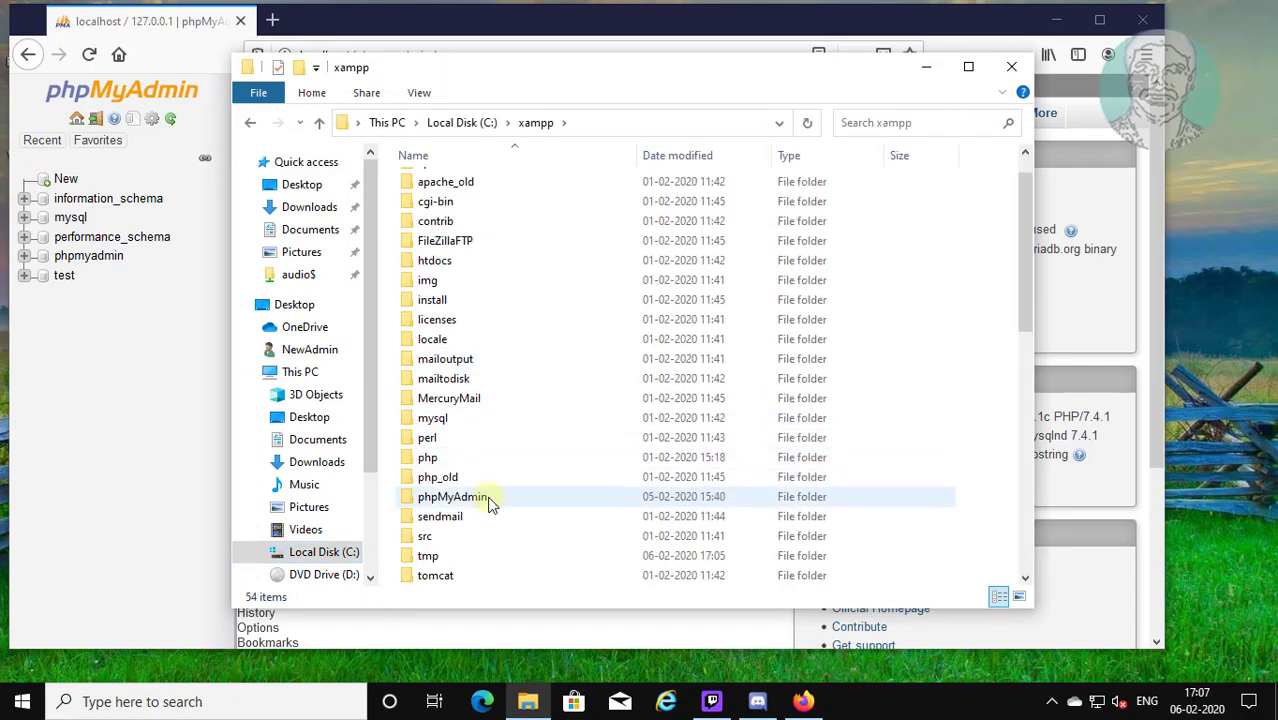
scroll(490, 505, down, 8)
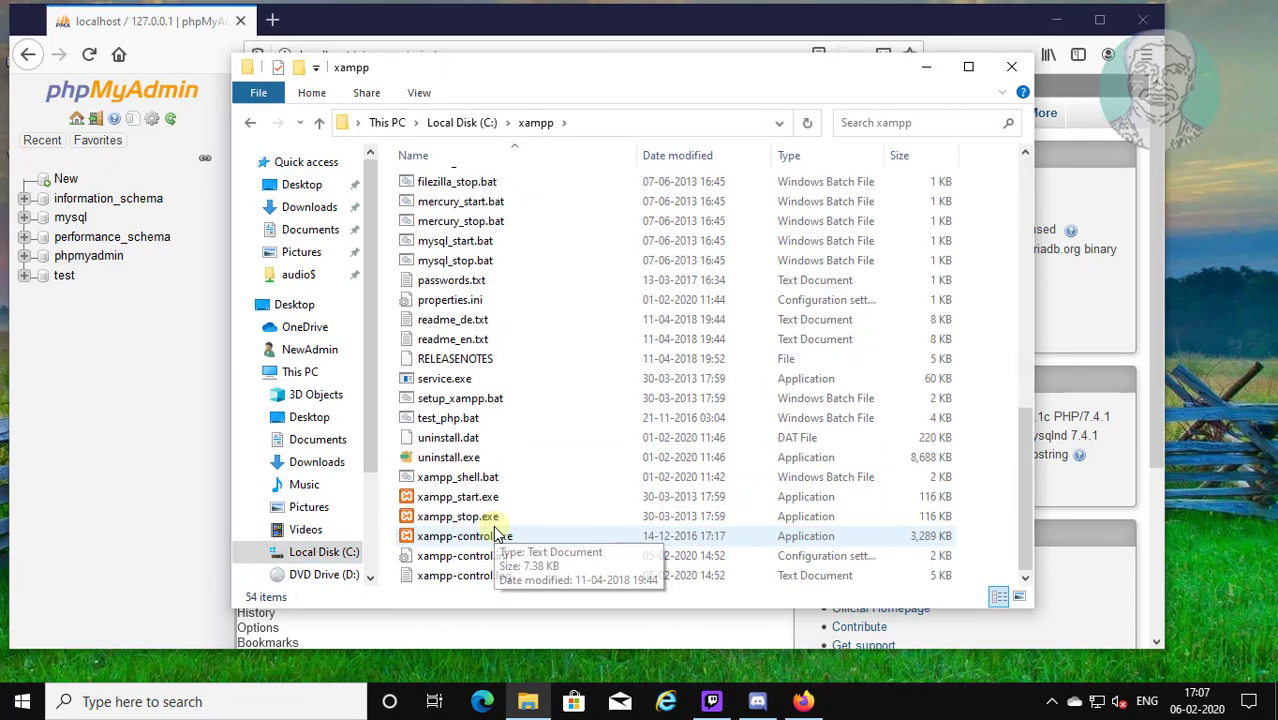
click(493, 538)
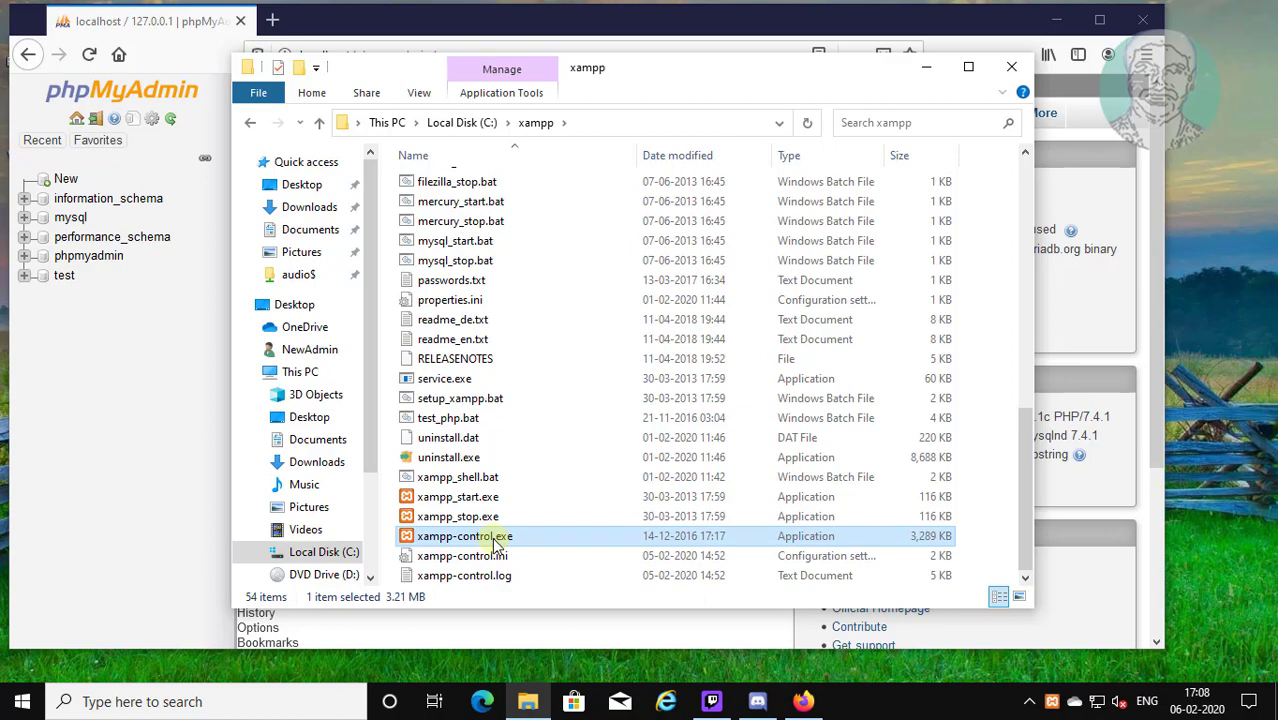
click(926, 67)
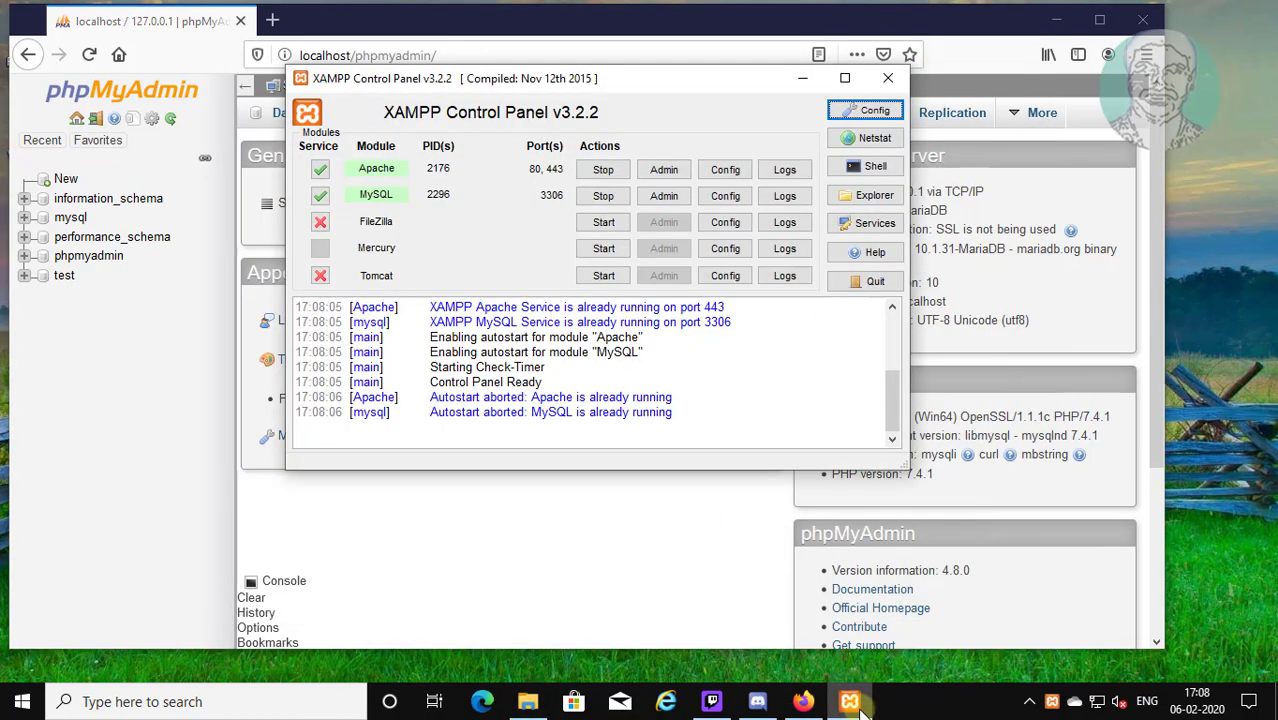
Stop the Apache and MySQL services in the XAMPP Control Panel and minimize it
click(603, 171)
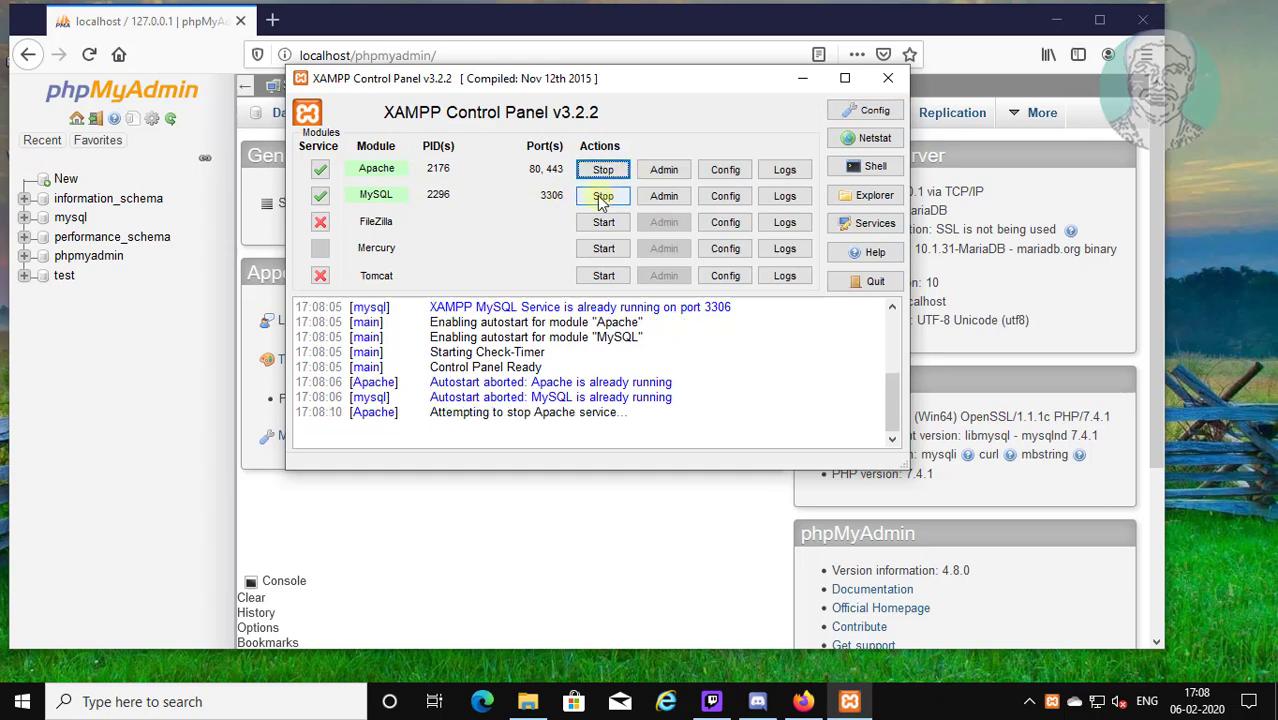
click(603, 197)
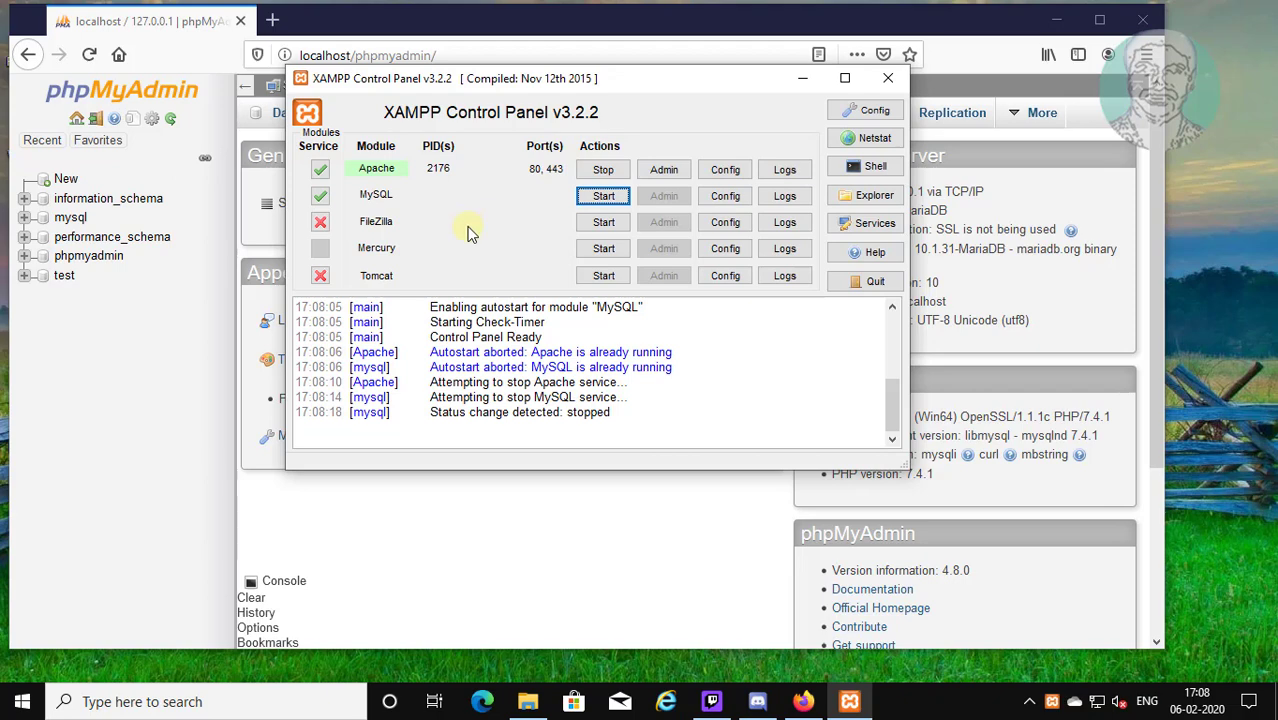
click(605, 171)
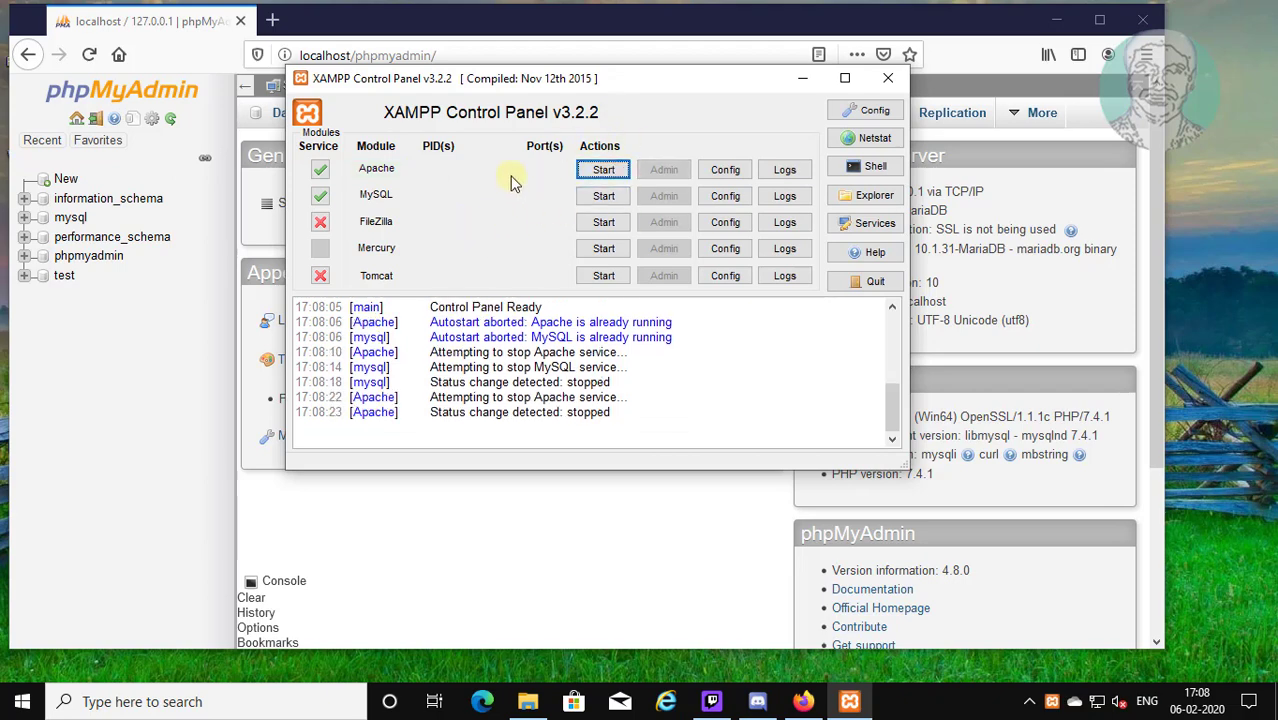
click(805, 80)
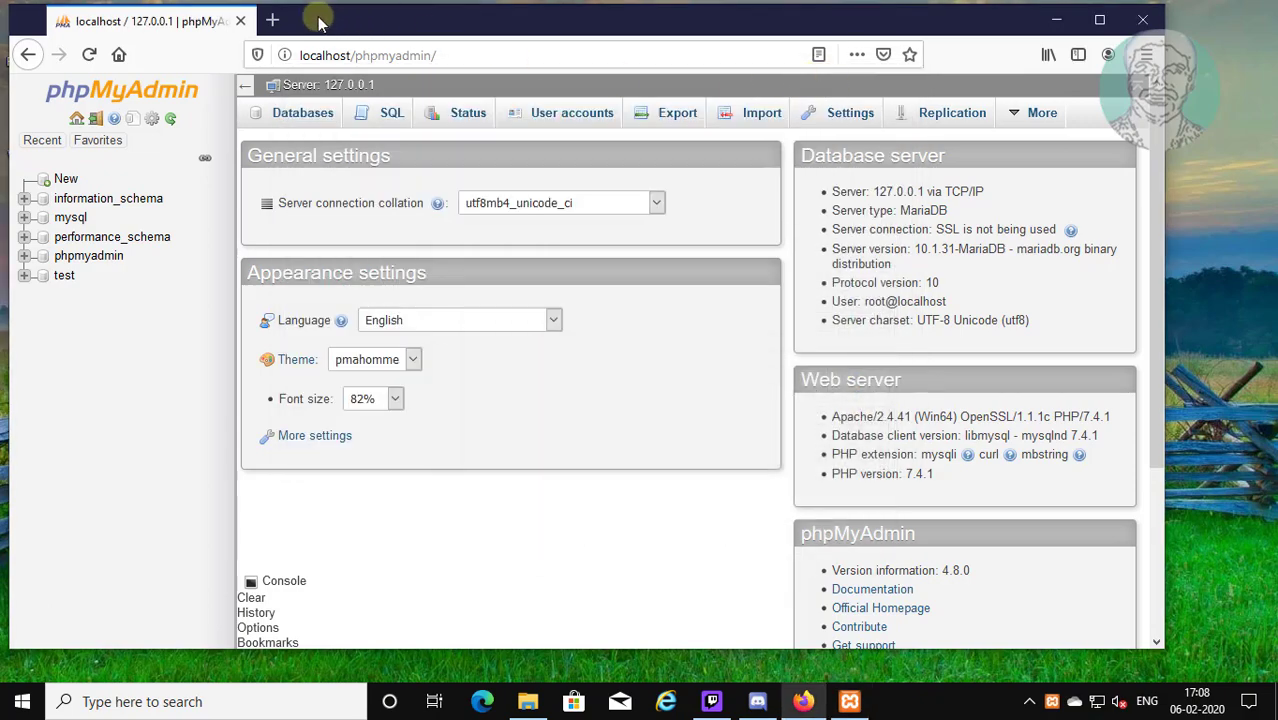
Search the web for "phpmyadmin download" in a new browser tab and open the phpmyadmin.net downloads page
click(272, 20)
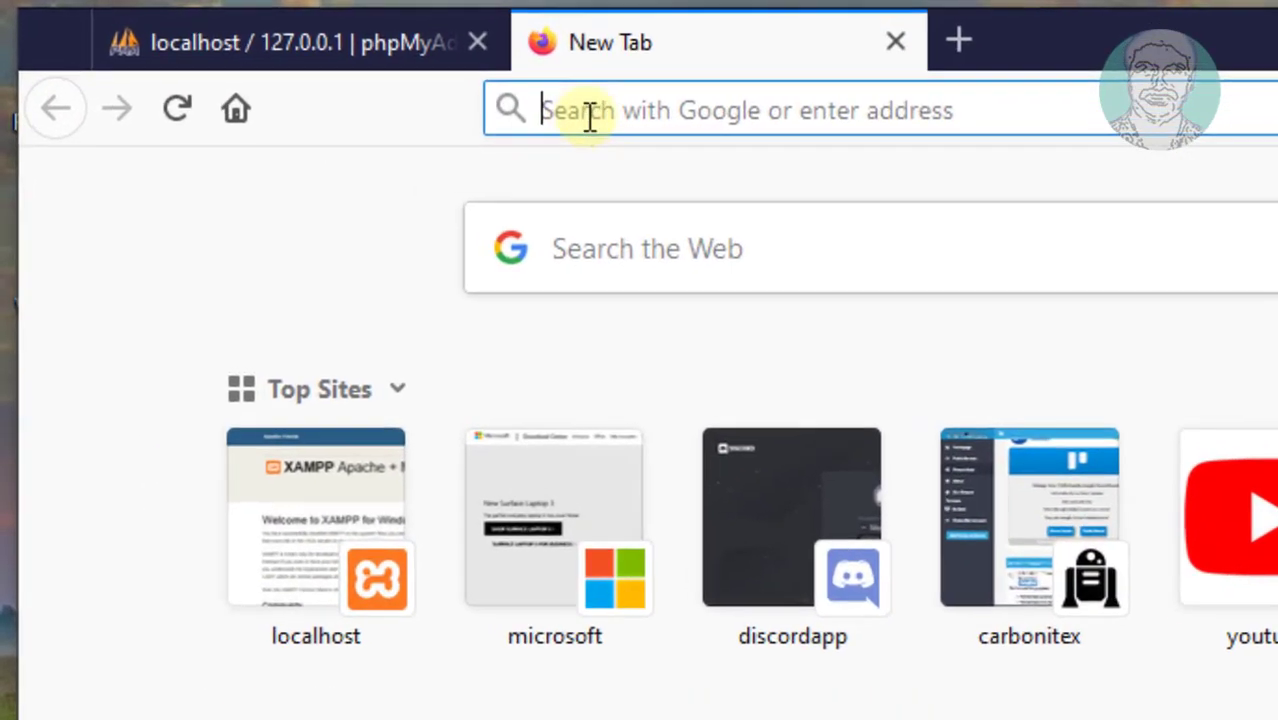
text(php)
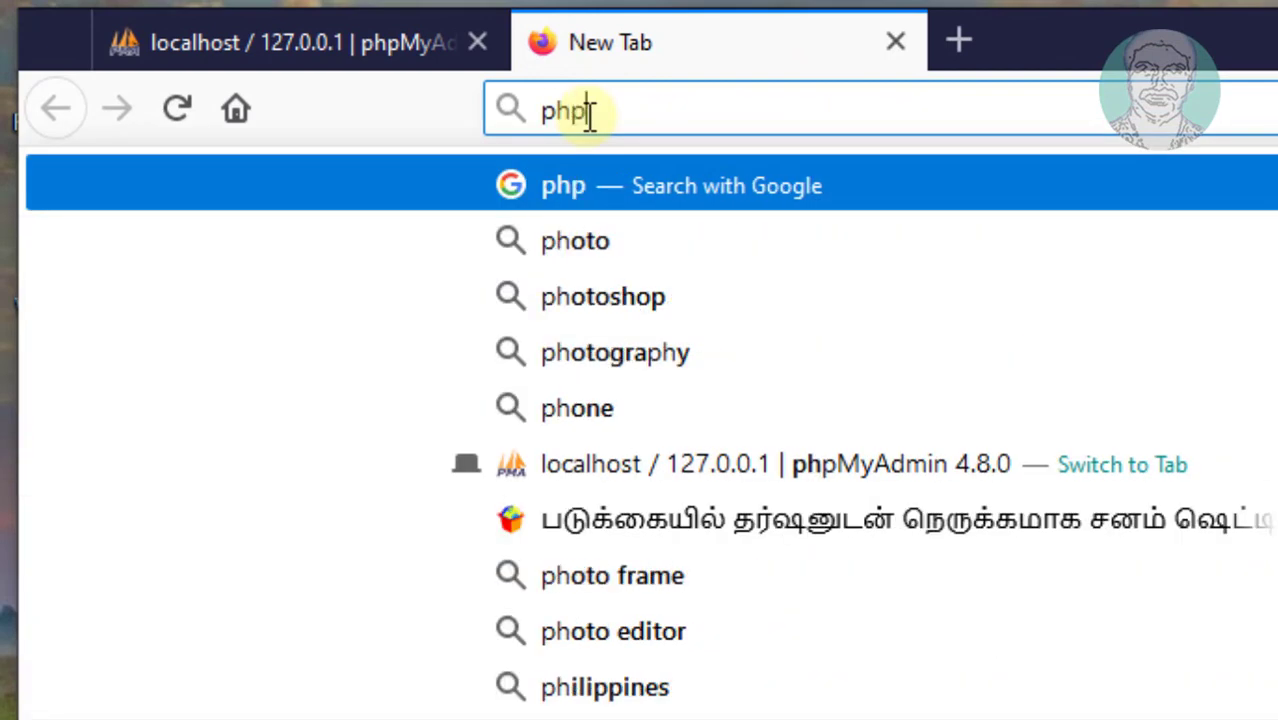
text(myadmin)
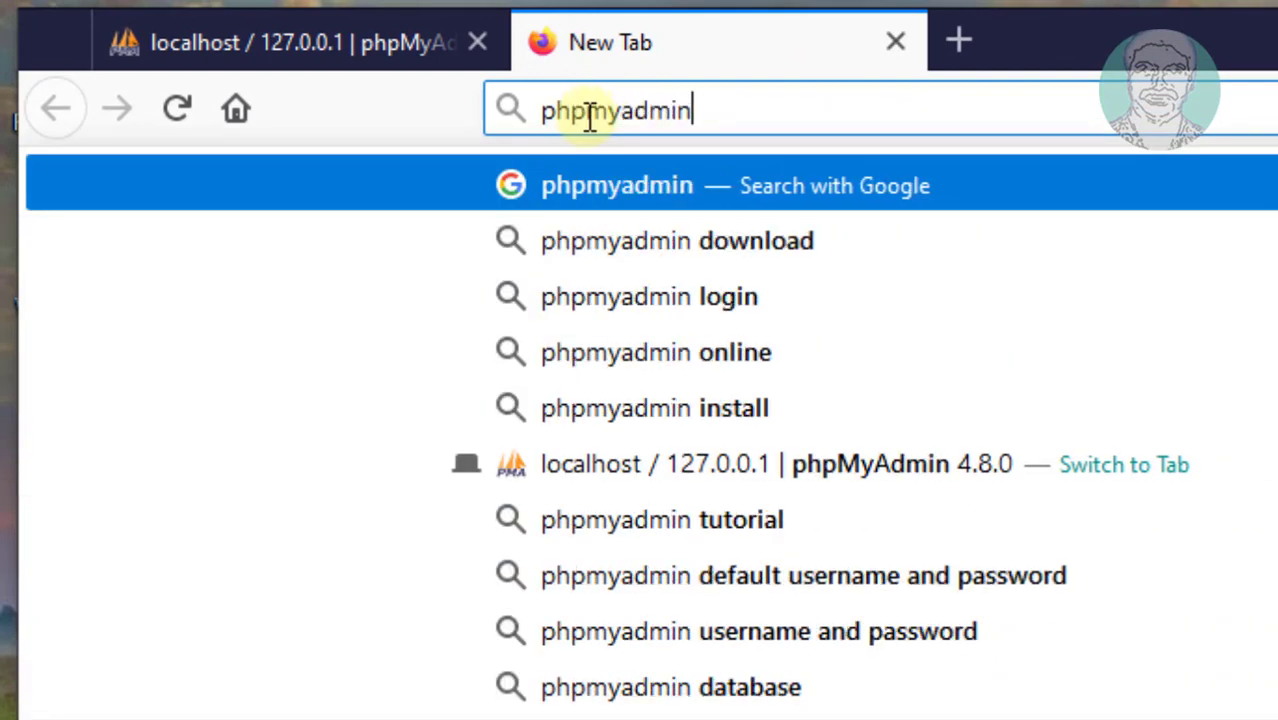
text( download)
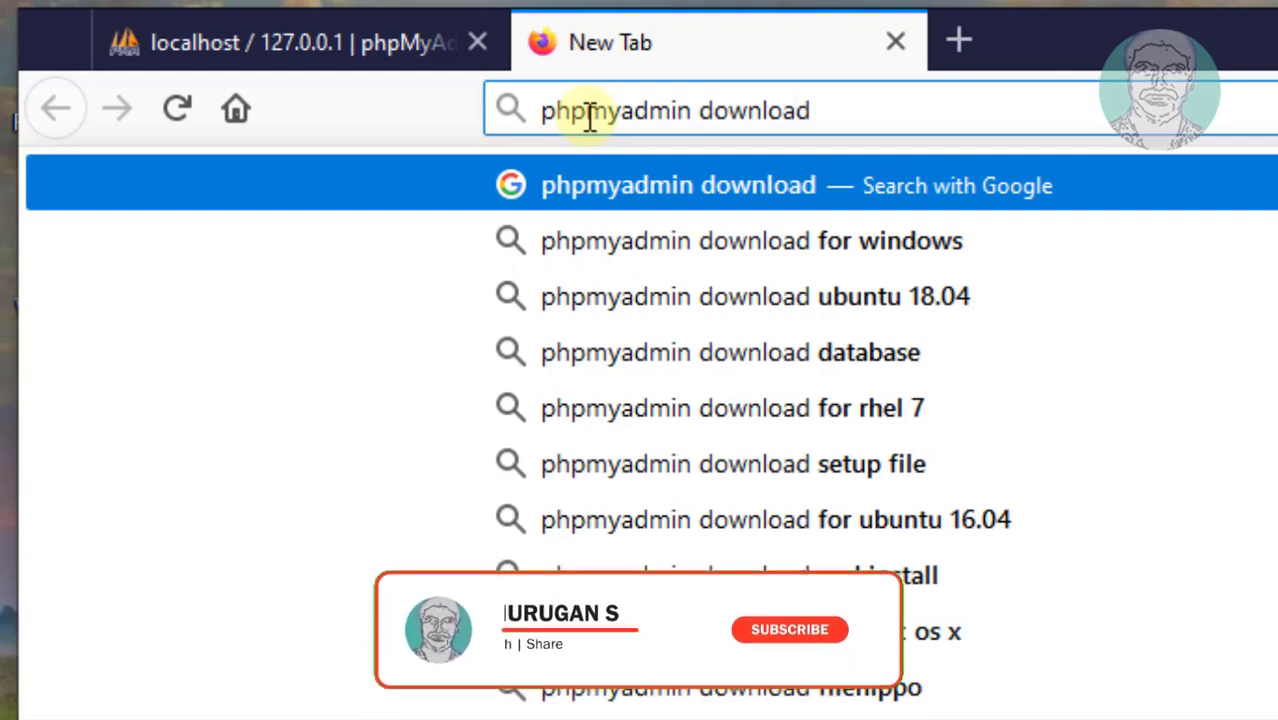
key(Return)
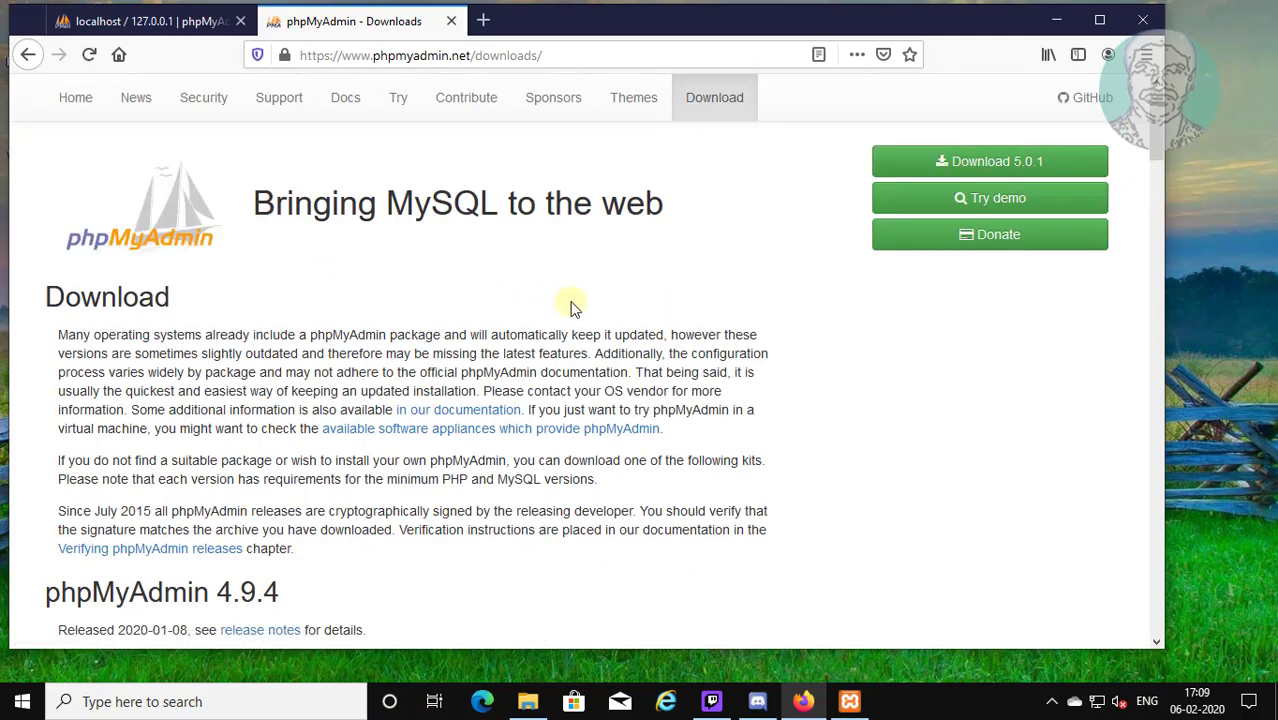
Download phpMyAdmin 5.0.1, saving phpMyAdmin-5.0.1-all-languages.zip, and dismiss the thank-you message
click(1032, 163)
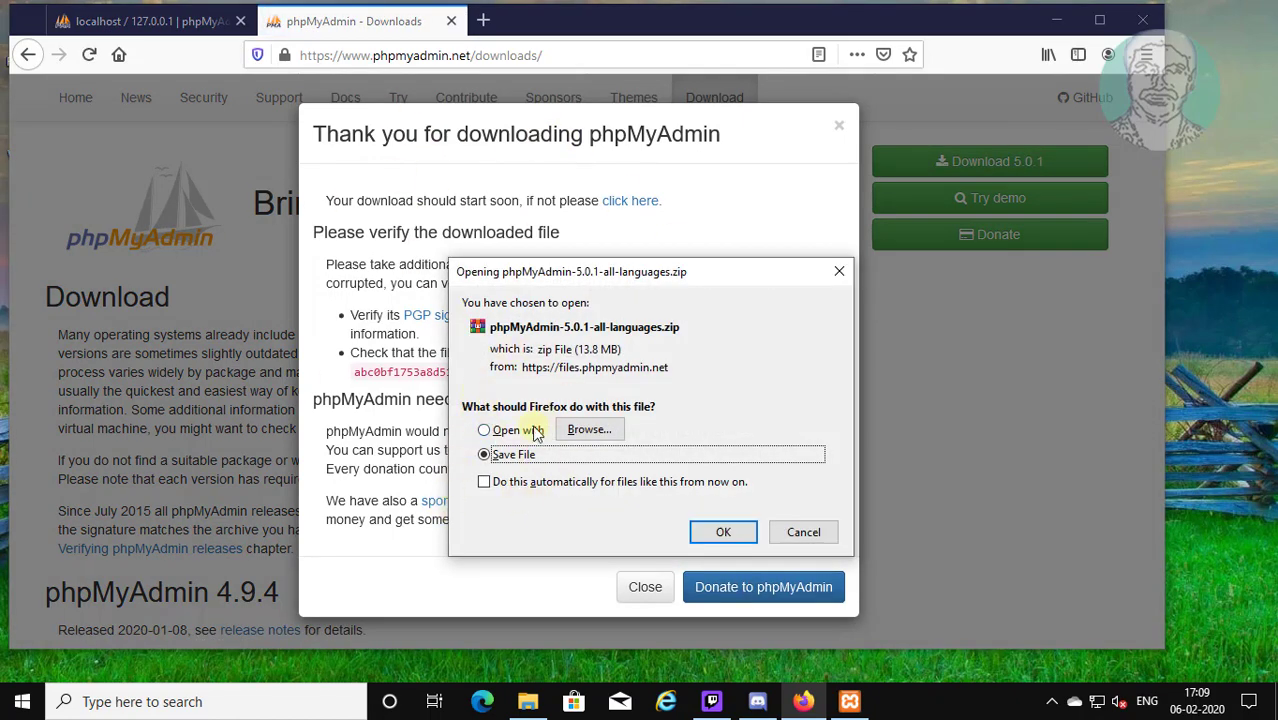
click(723, 532)
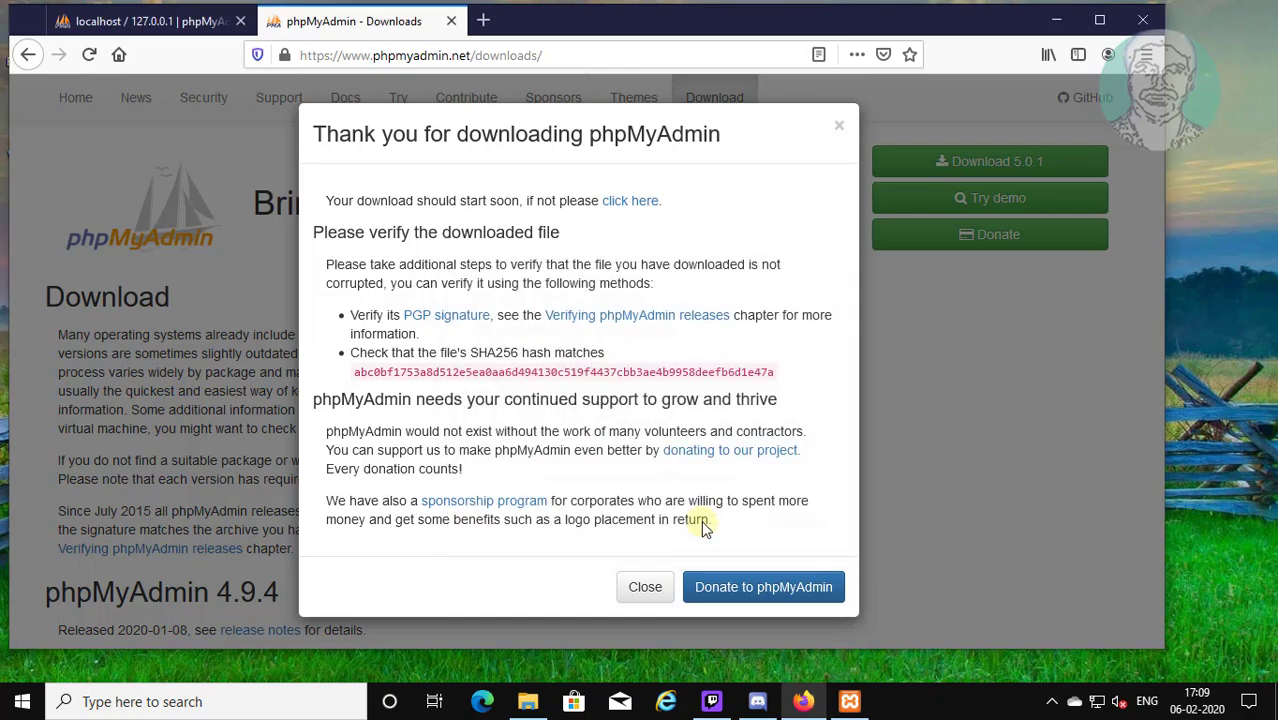
click(647, 590)
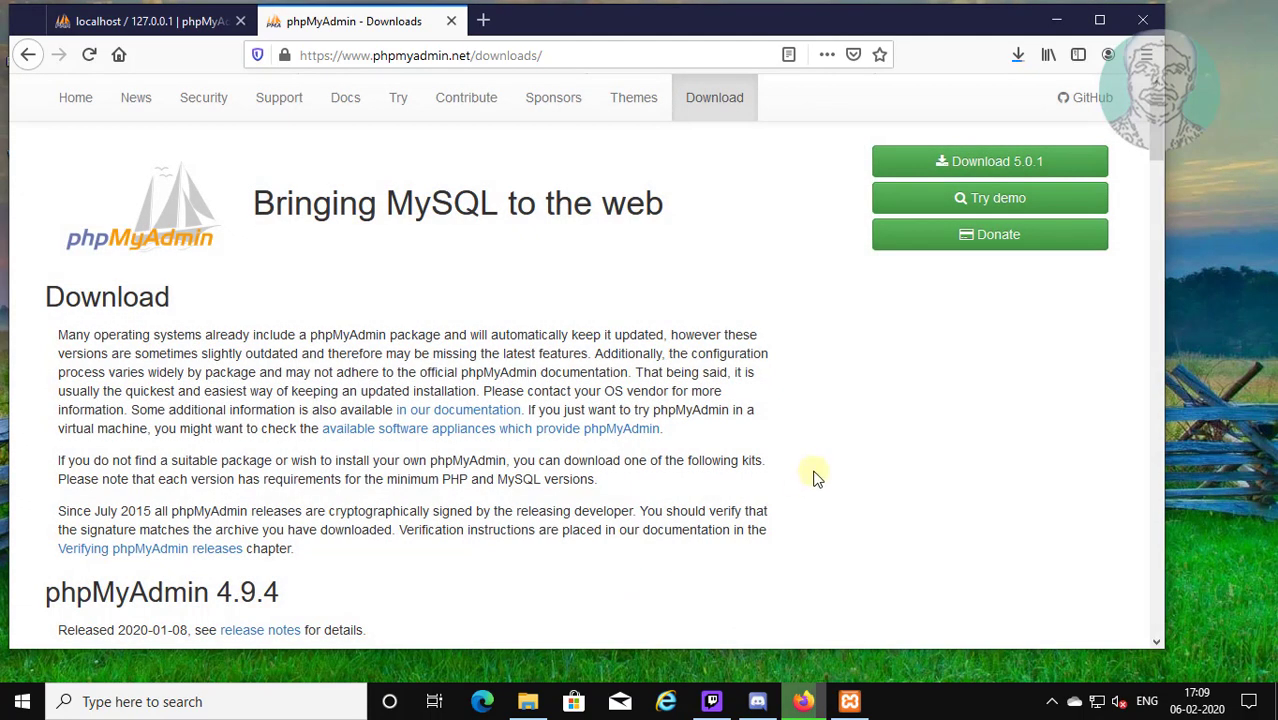
Open the folder containing the downloaded phpMyAdmin-5.0.1-all-languages.zip and minimize the browser
click(1020, 60)
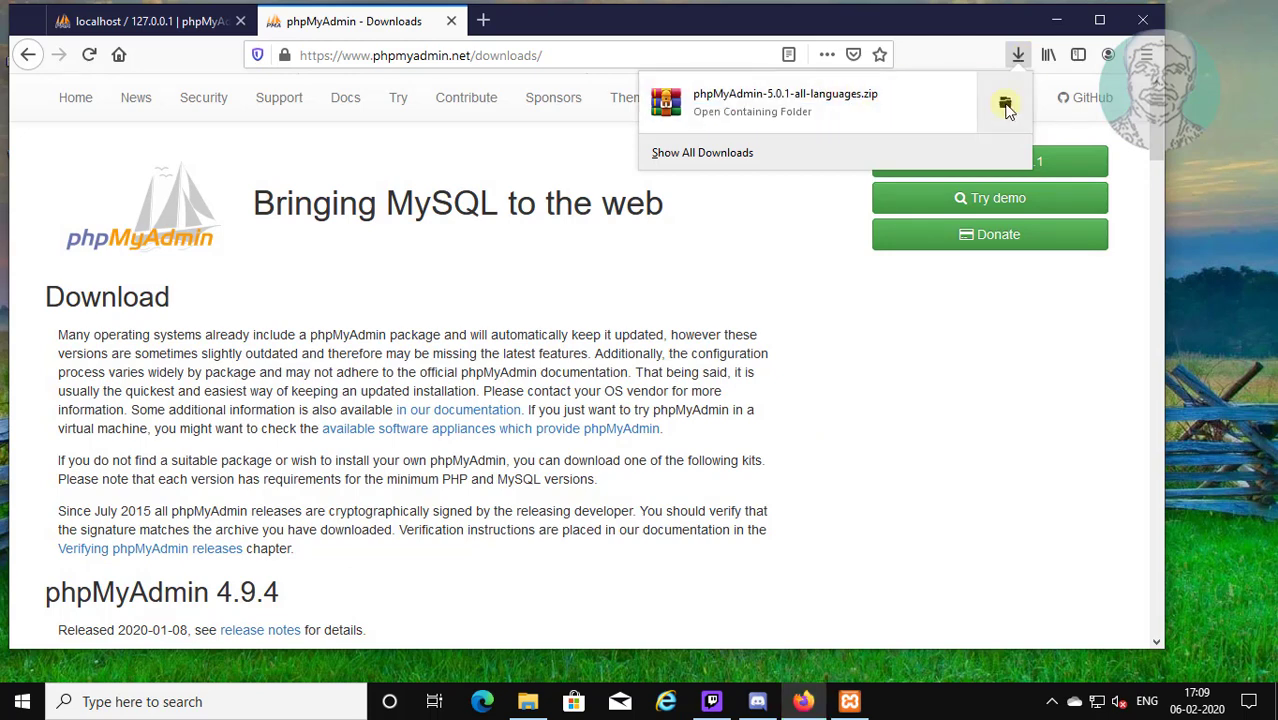
click(1005, 106)
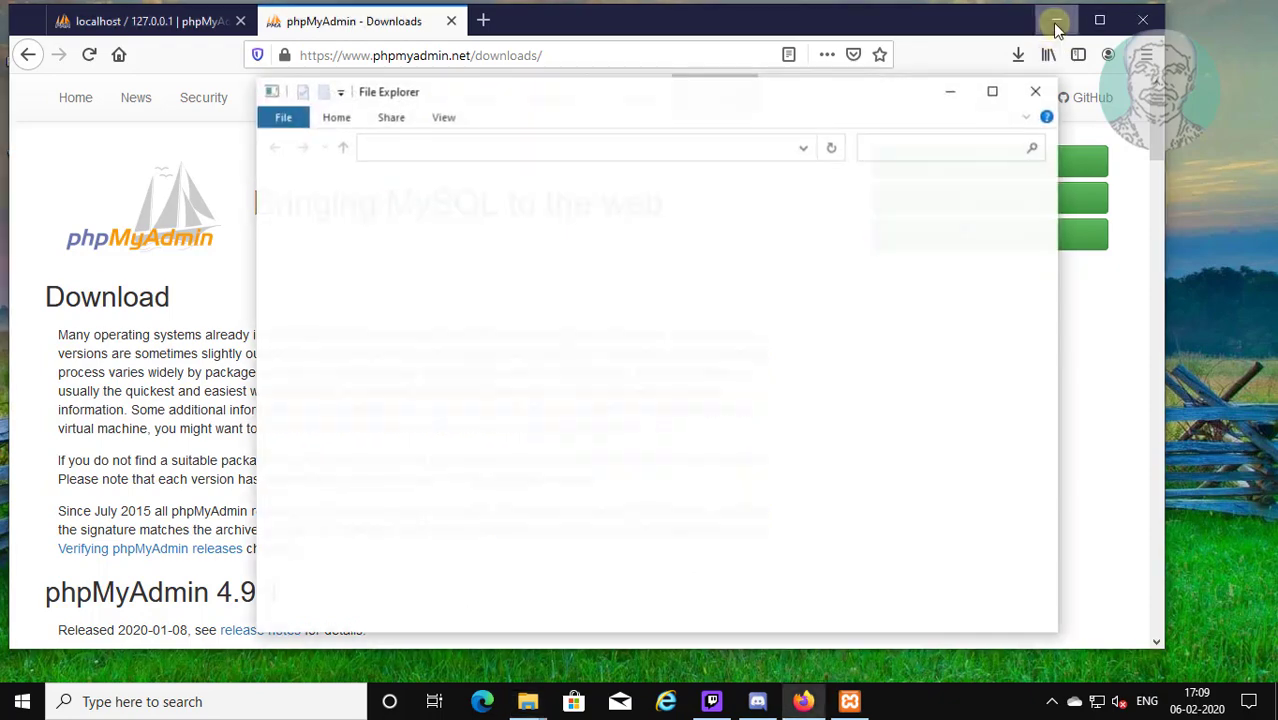
click(1056, 22)
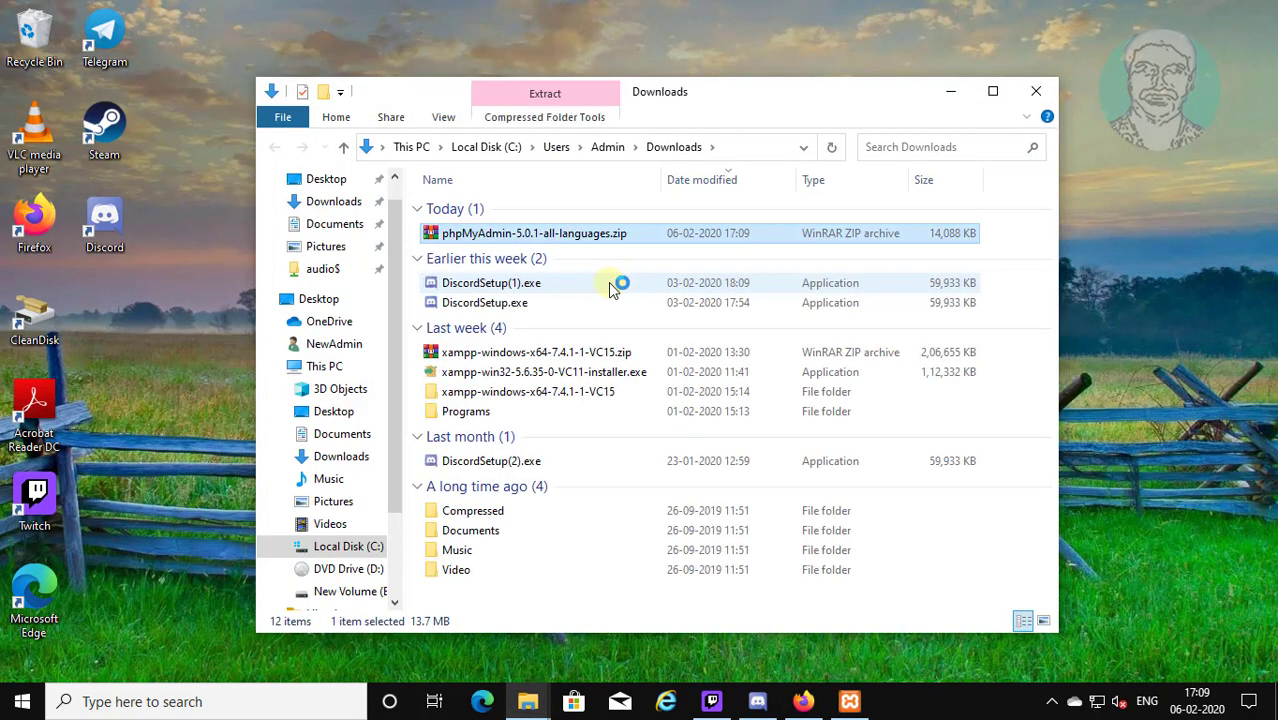
Extract phpMyAdmin-5.0.1-all-languages.zip into its own phpMyAdmin-5.0.1-all-languages folder in Downloads
right_click(563, 242)
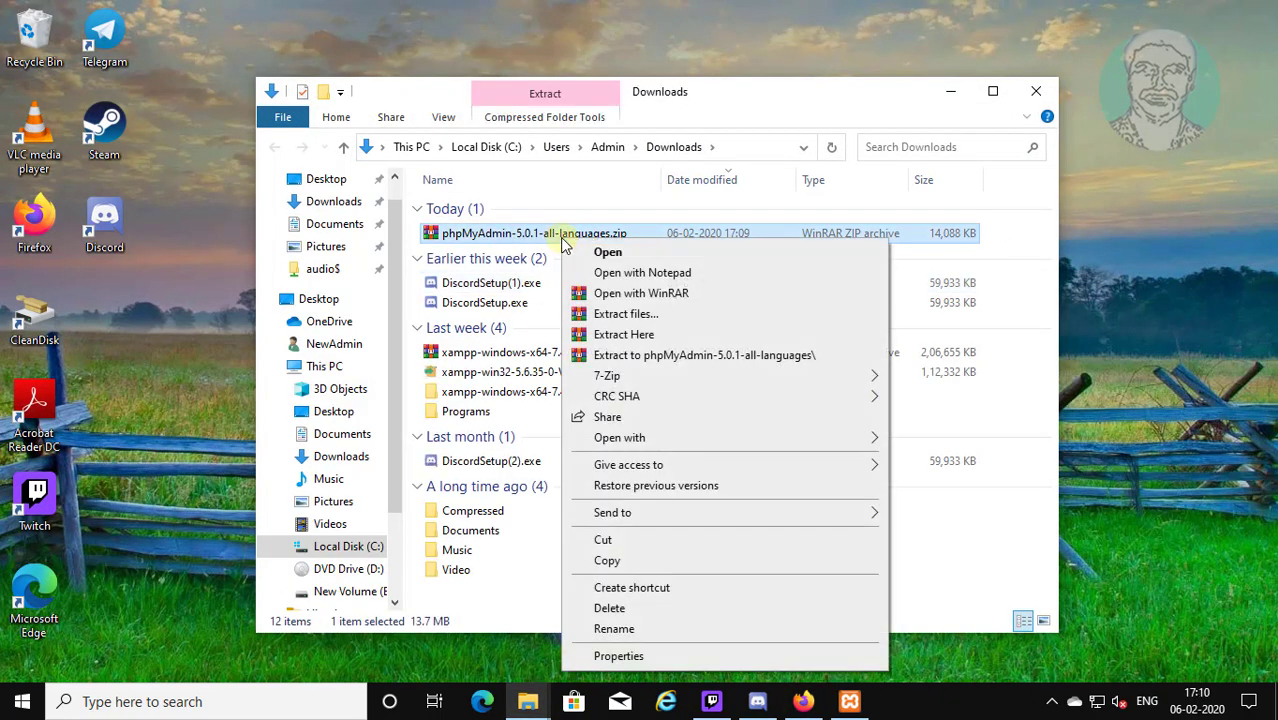
click(755, 357)
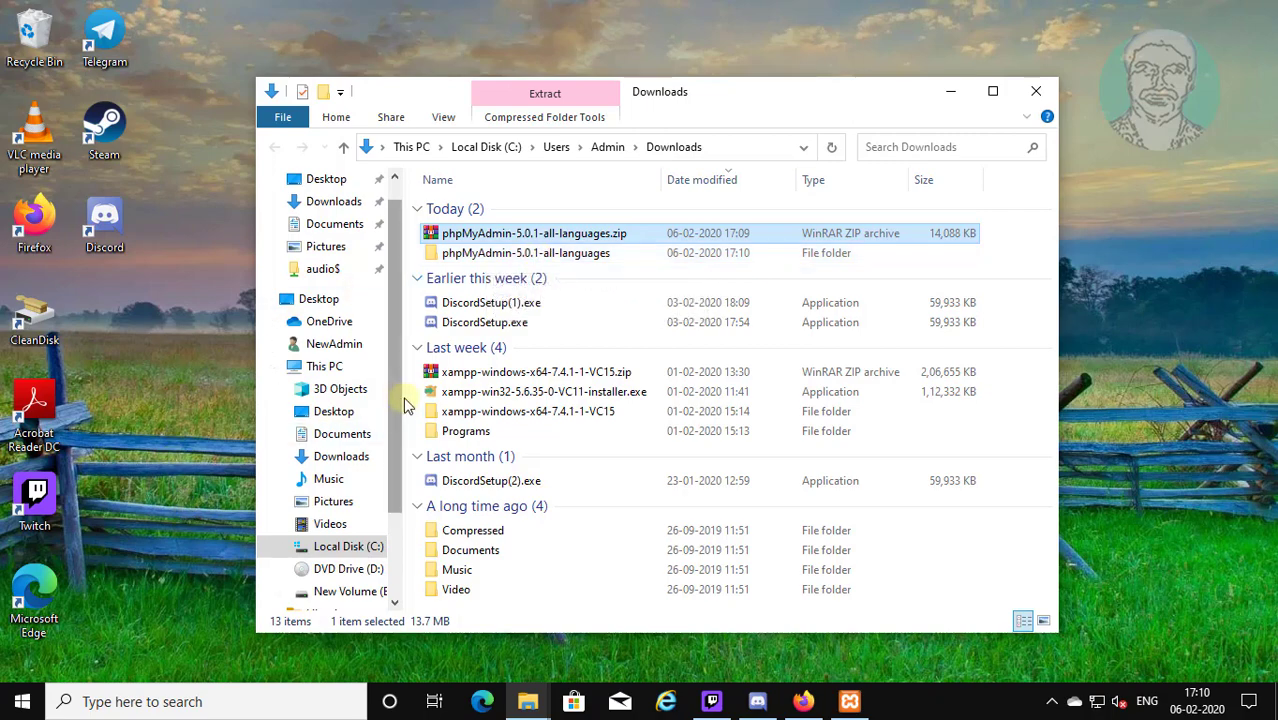
Widen the folder tree and open the phpMyAdmin folder inside xampp on Local Disk (C:)
drag(404, 405, 452, 405)
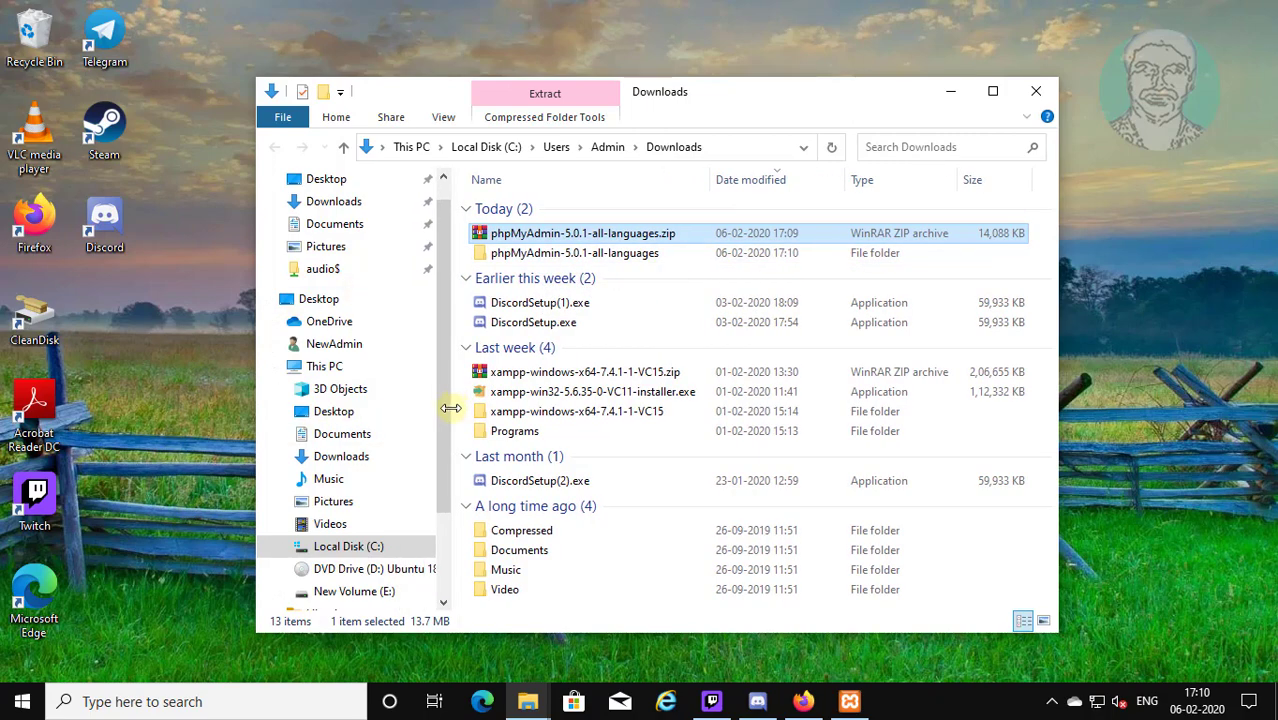
scroll(380, 440, down, 1)
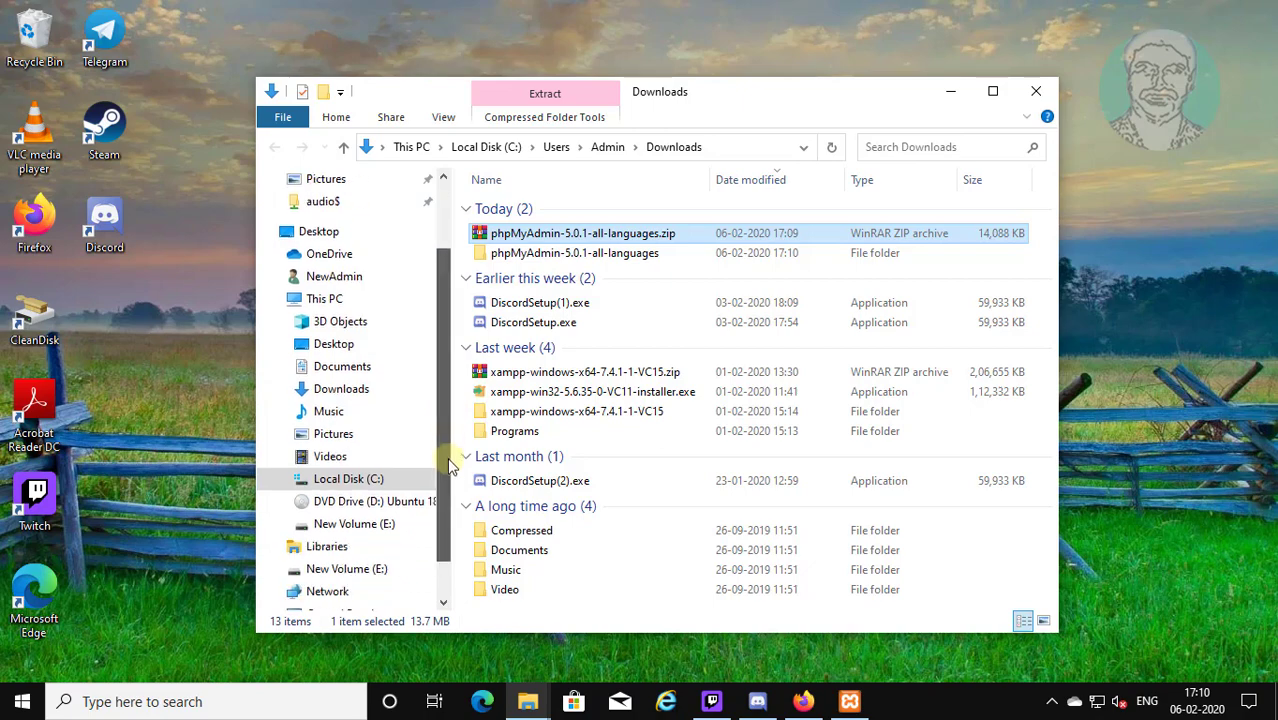
click(348, 480)
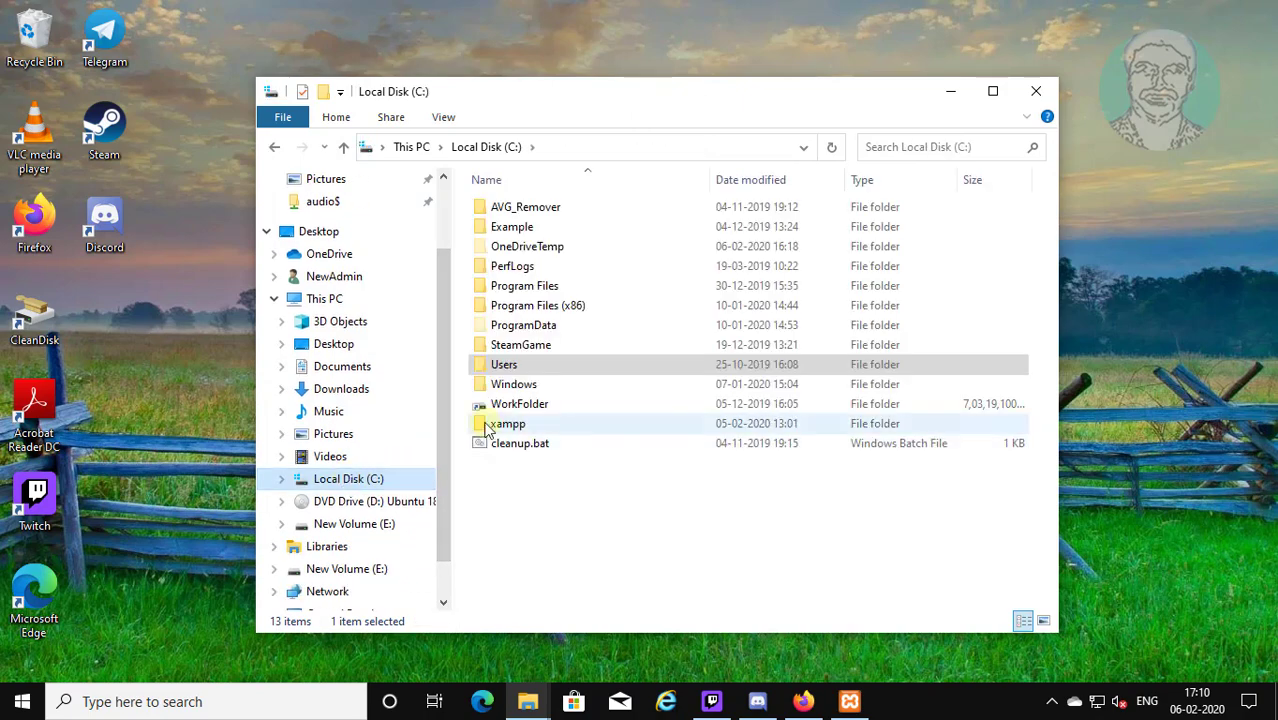
double_click(519, 425)
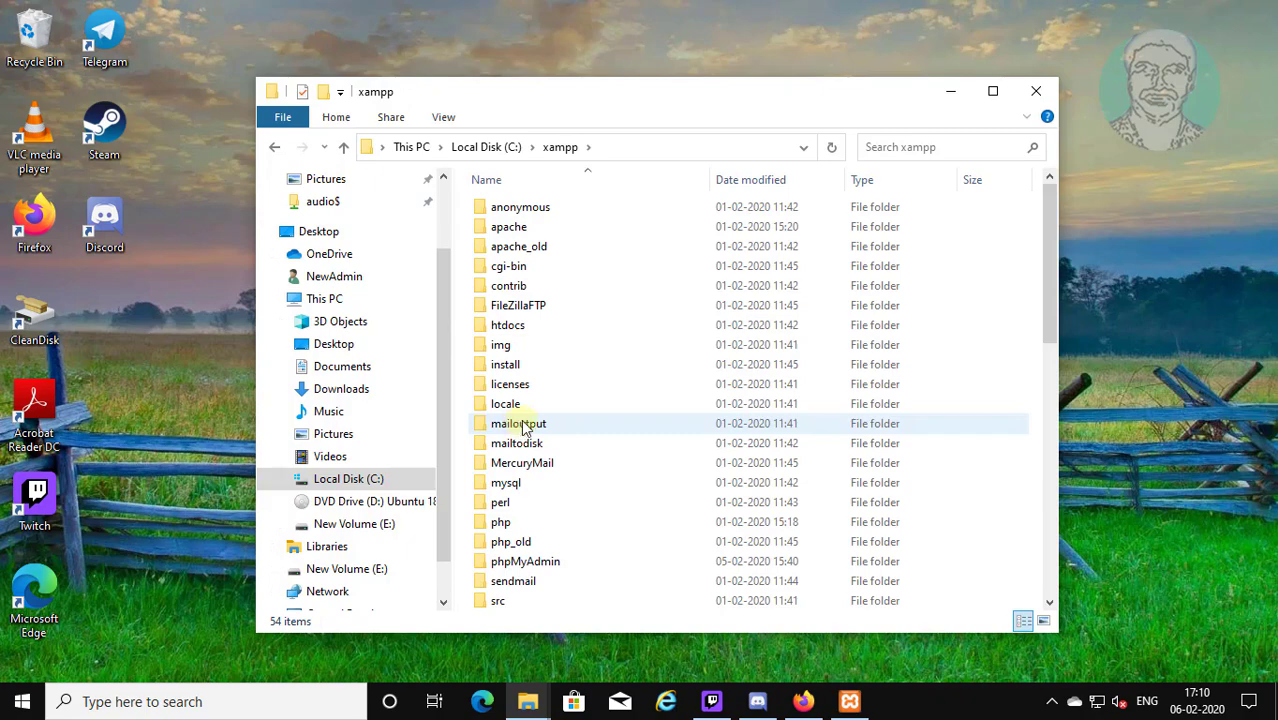
double_click(545, 566)
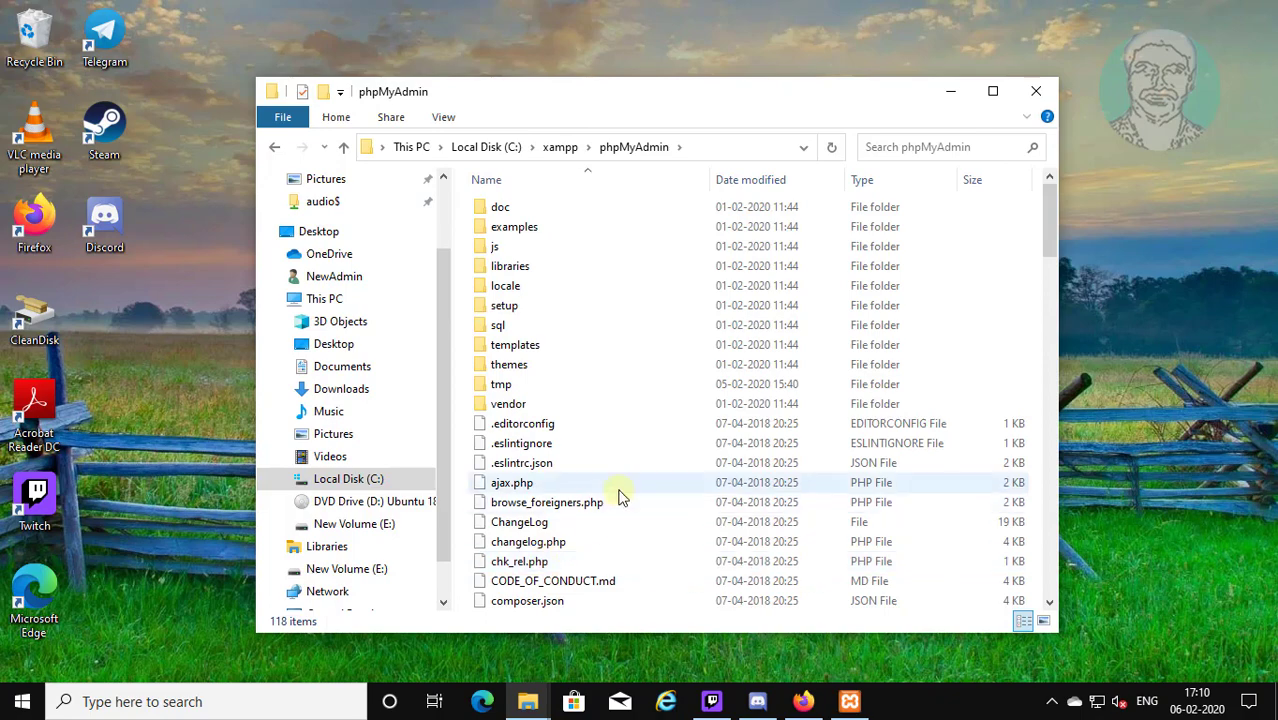
Back up config.inc.php from the xampp phpMyAdmin folder by copying it to the desktop
scroll(620, 497, down, 3)
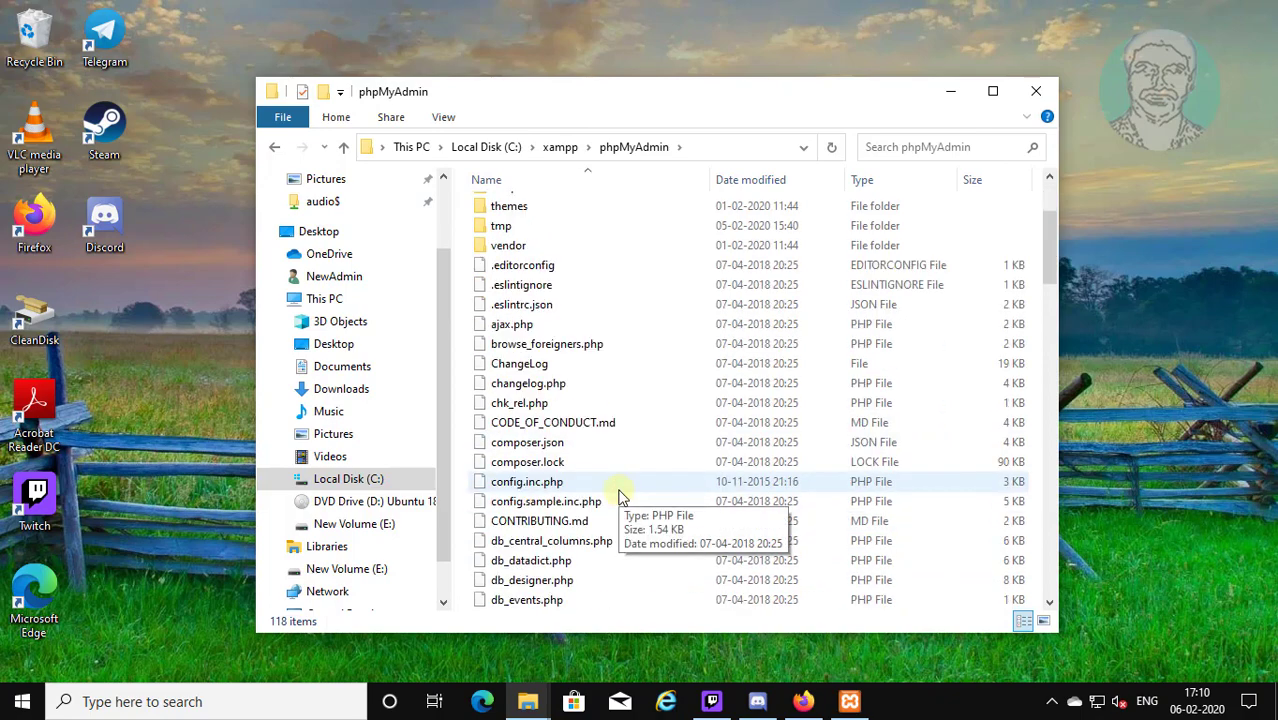
click(474, 487)
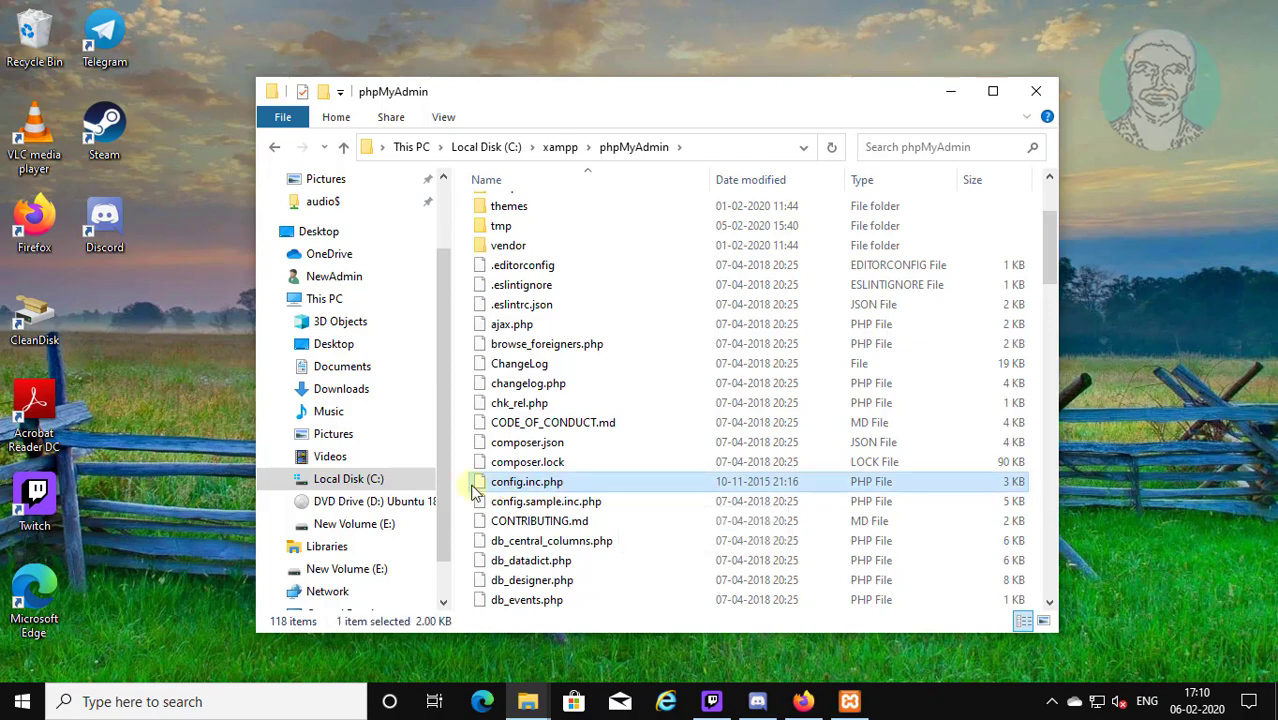
right_click(594, 486)
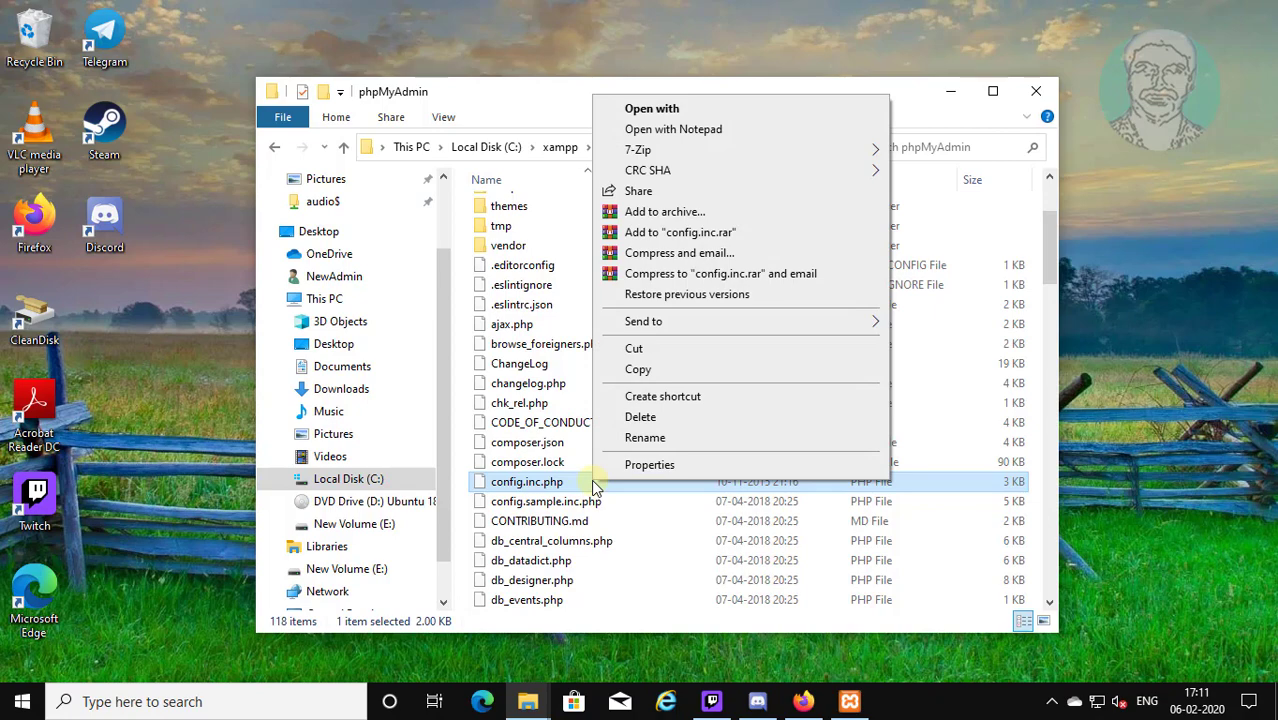
click(665, 372)
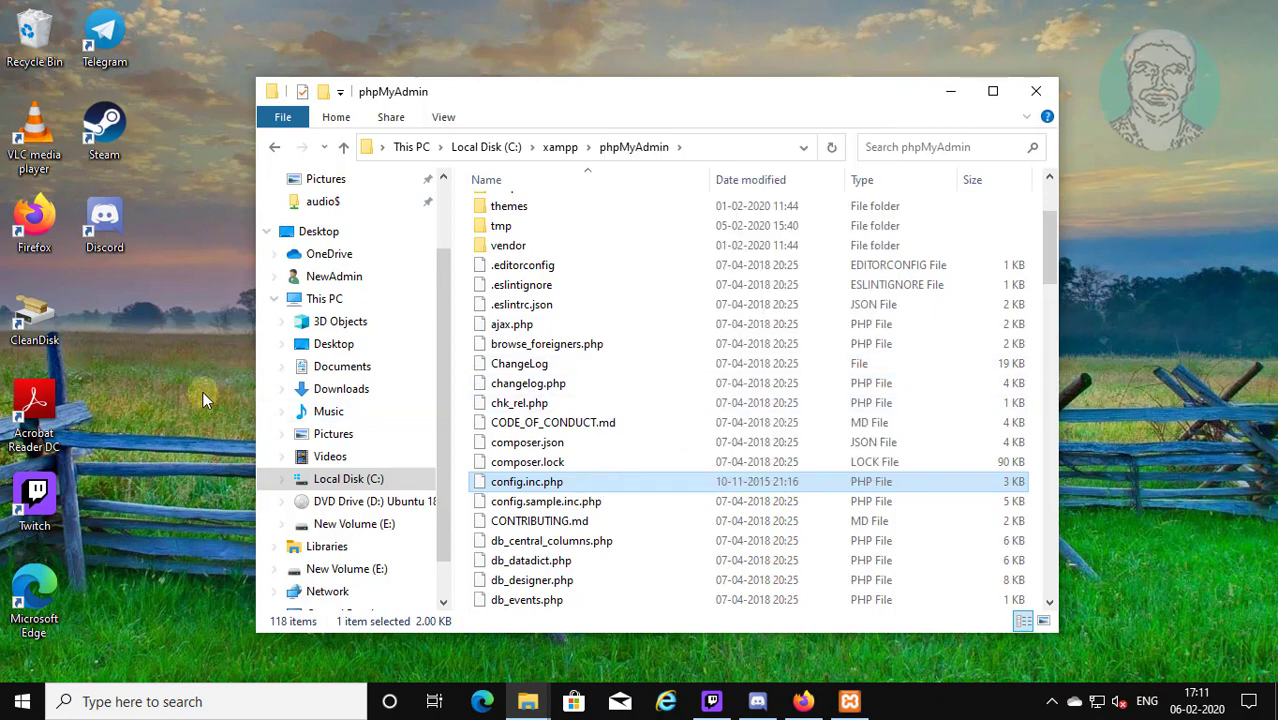
click(120, 340)
right_click(120, 338)
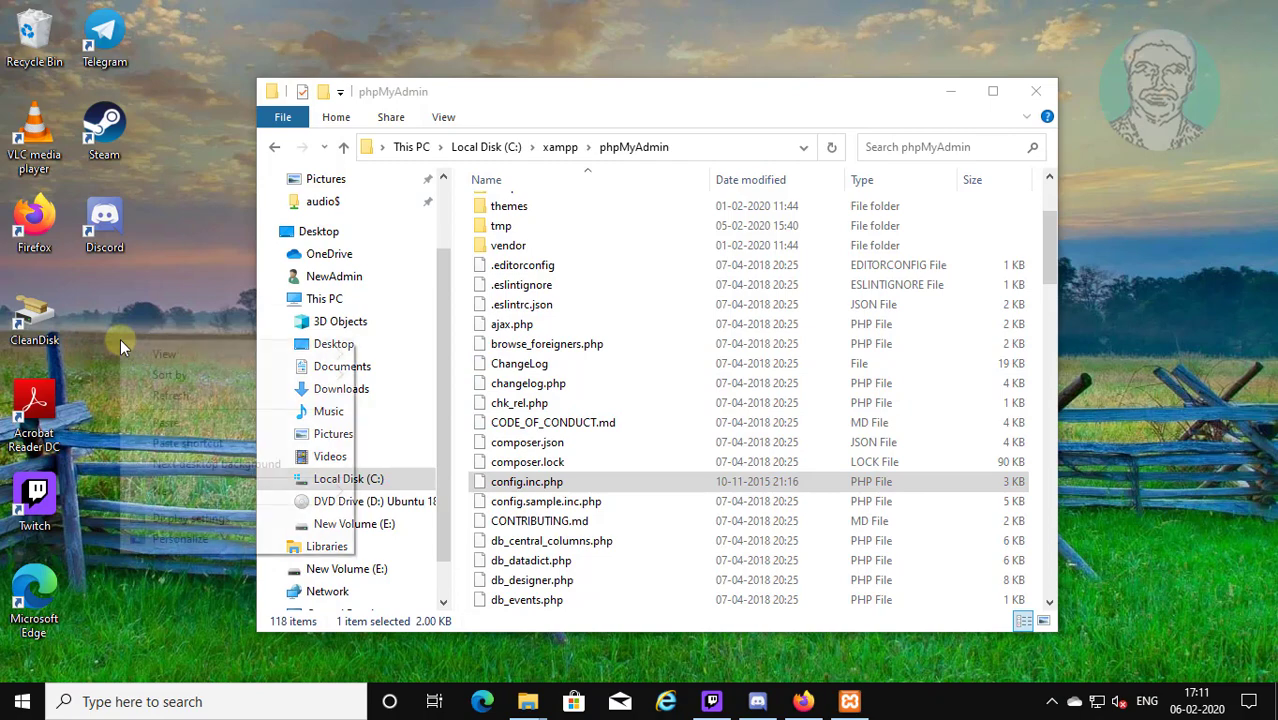
click(166, 418)
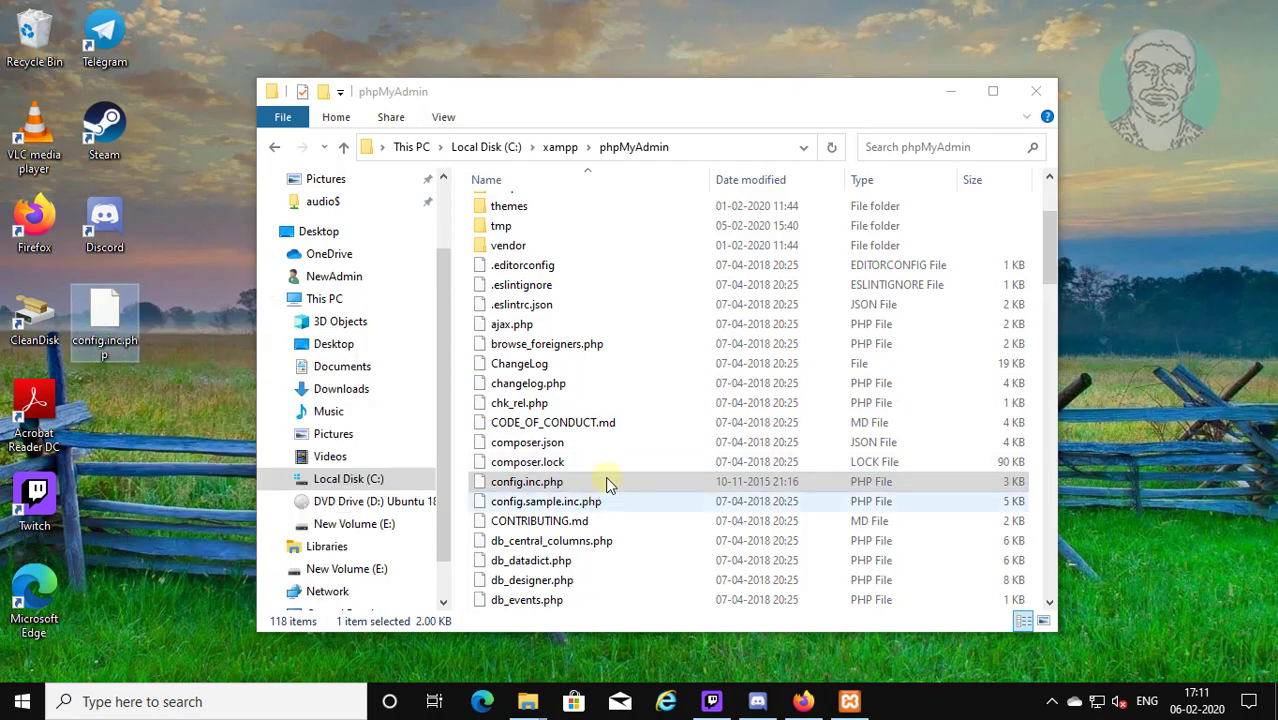
Delete all files and folders inside C:\xampp\phpMyAdmin
click(641, 424)
key(ctrl+a)
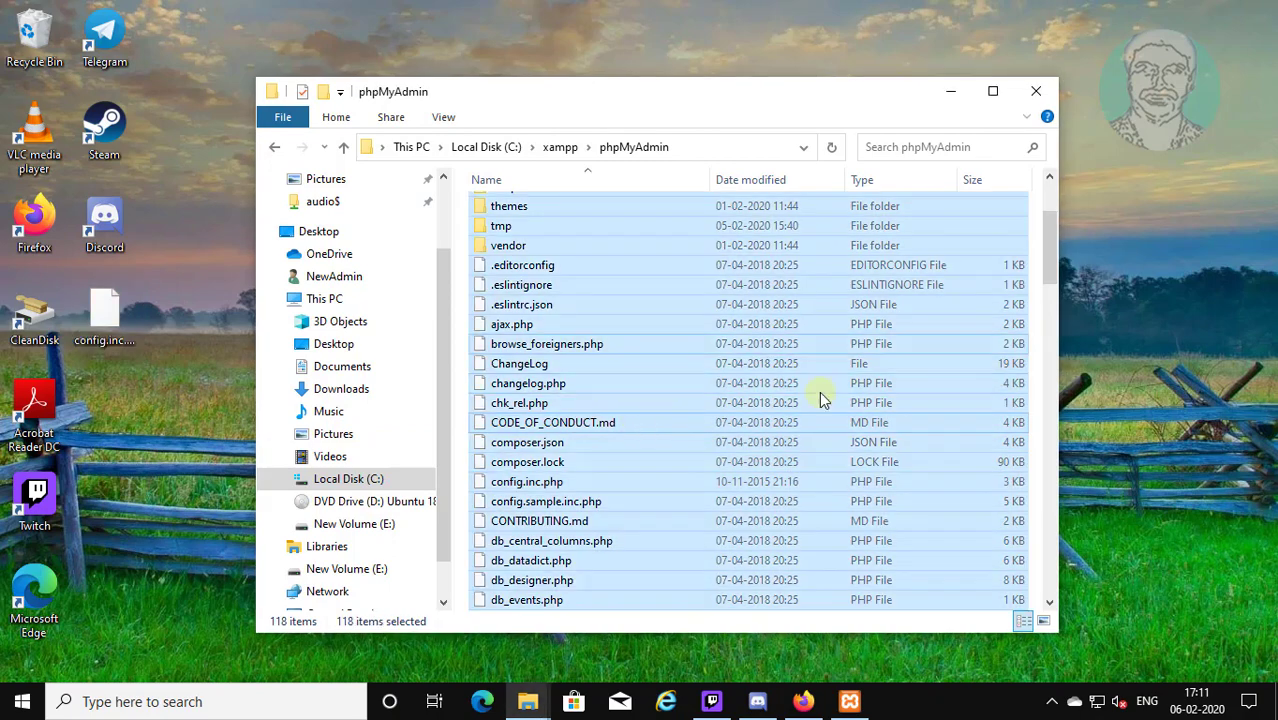
right_click(661, 399)
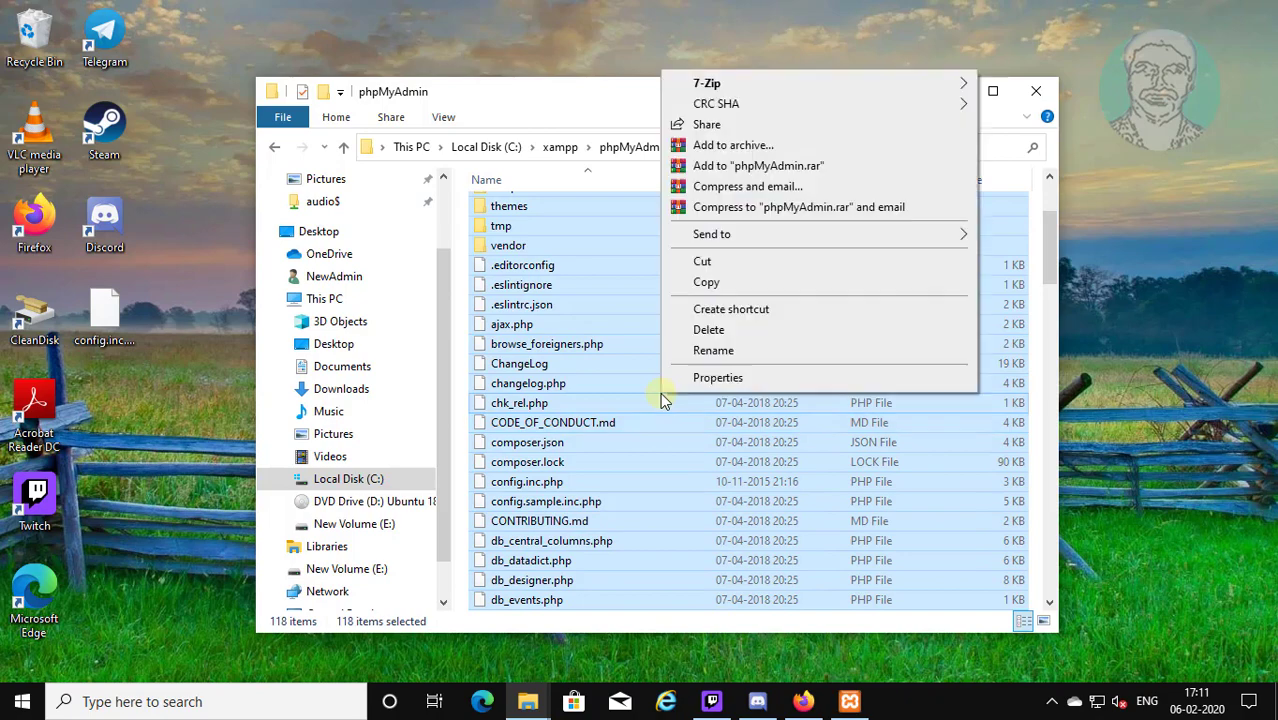
click(709, 330)
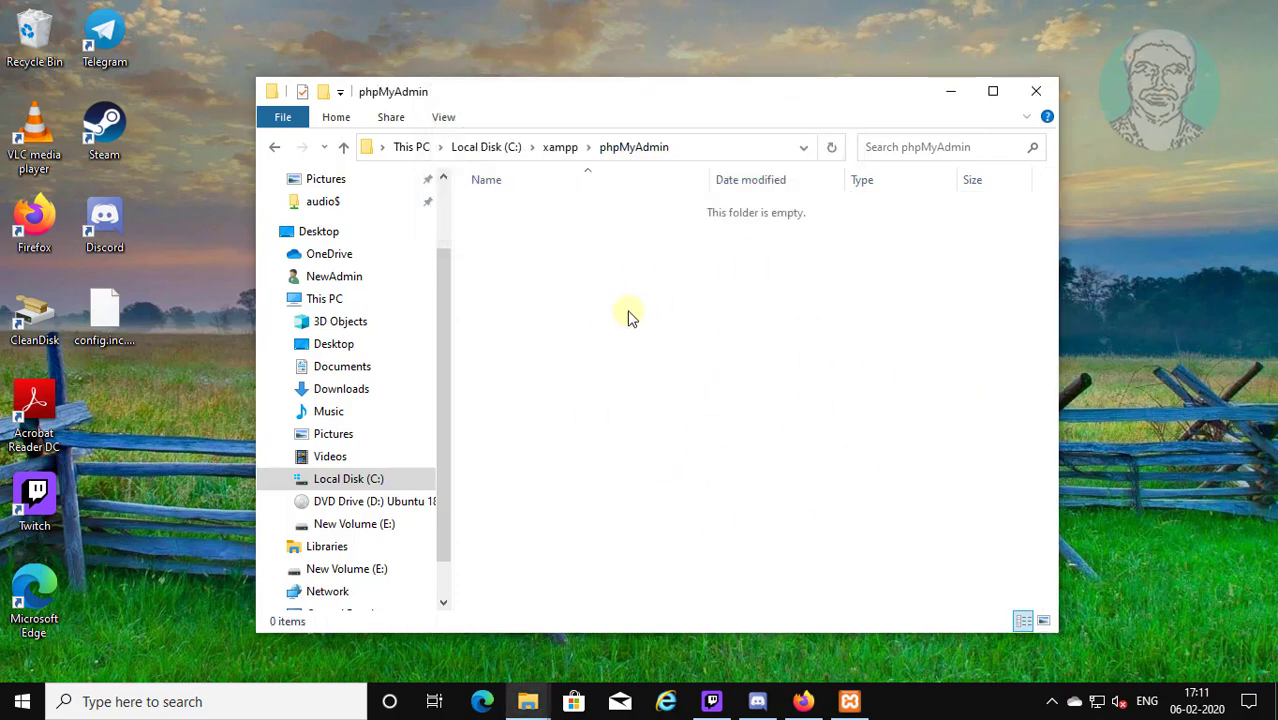
Copy the entire contents of the inner phpMyAdmin-5.0.1-all-languages folder in the extracted Downloads folder
click(364, 393)
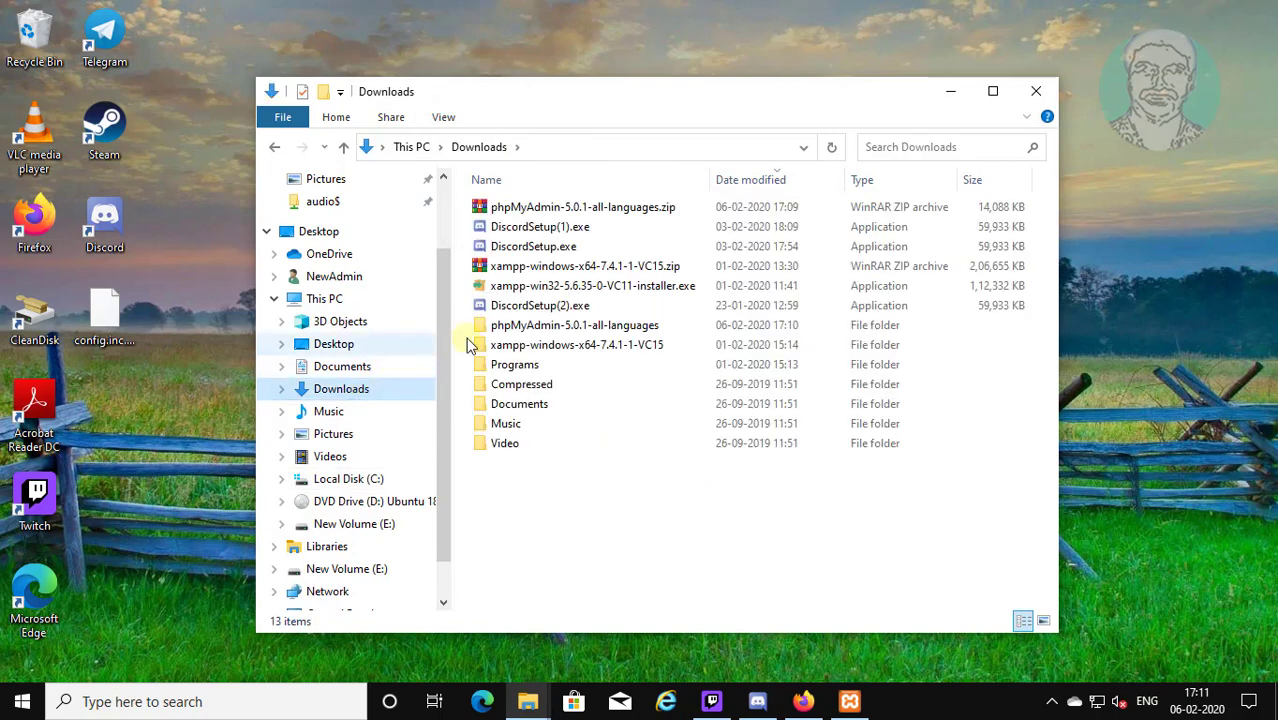
double_click(587, 328)
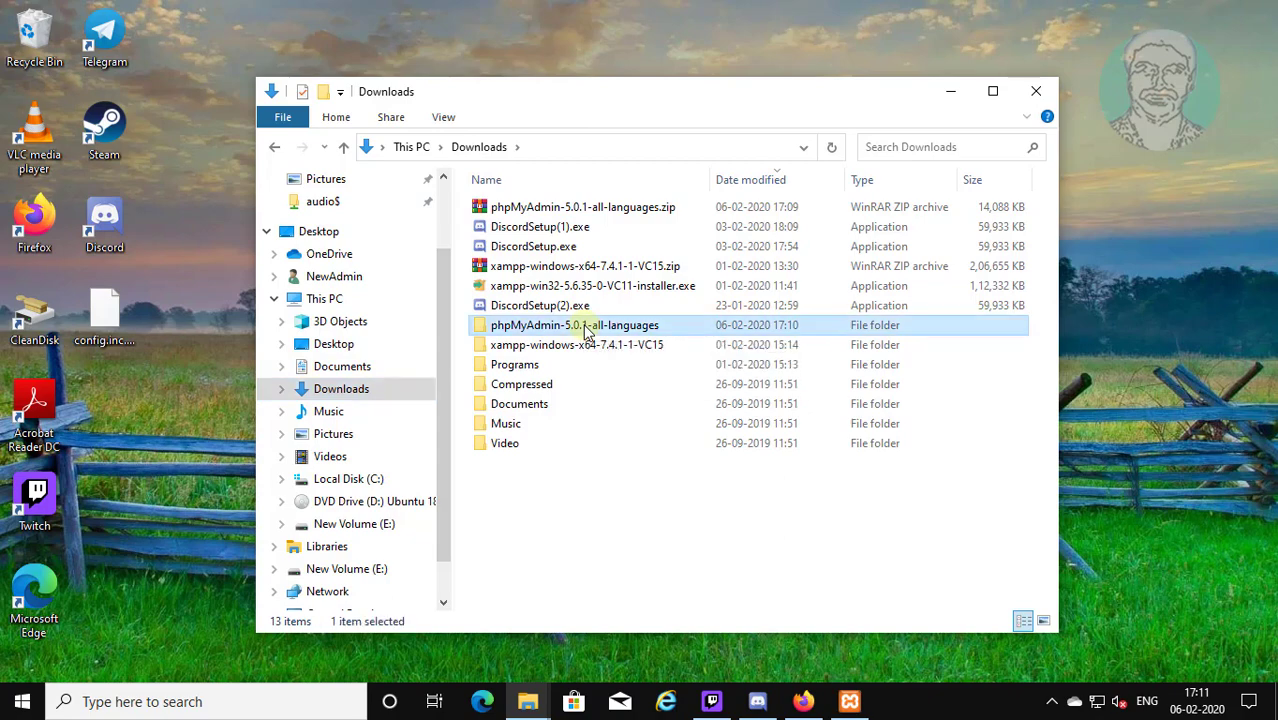
double_click(579, 208)
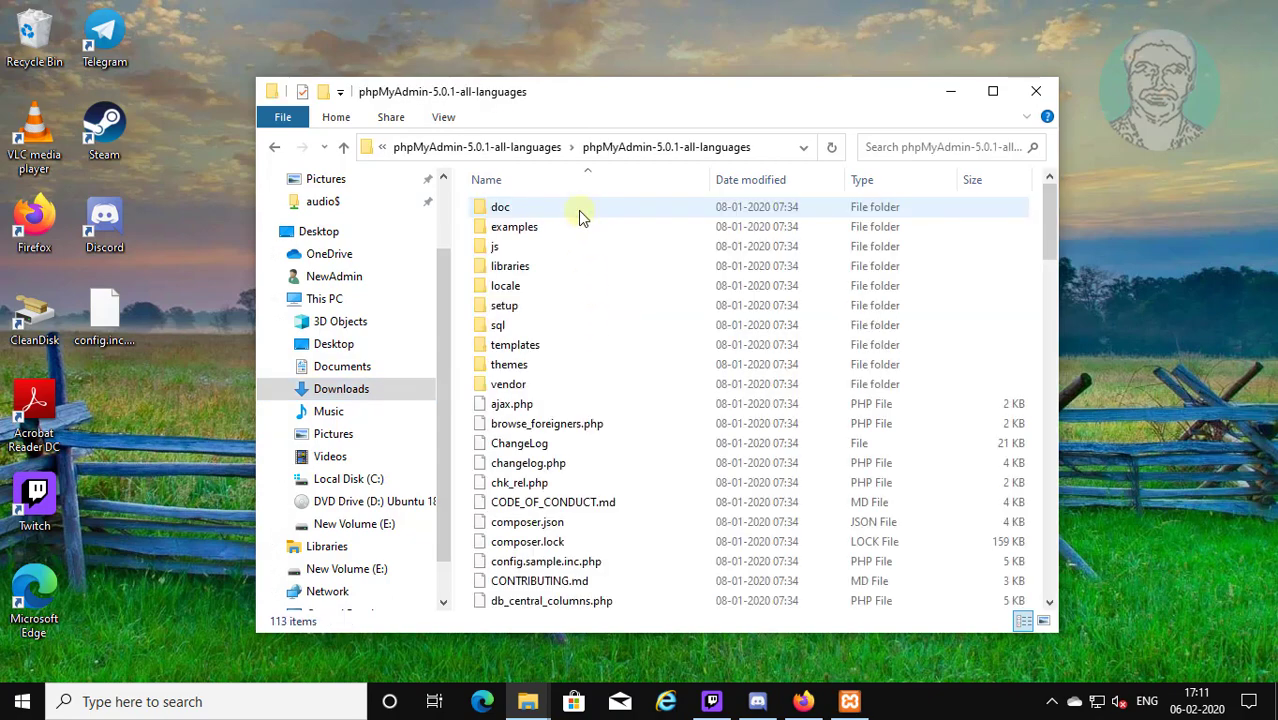
click(665, 405)
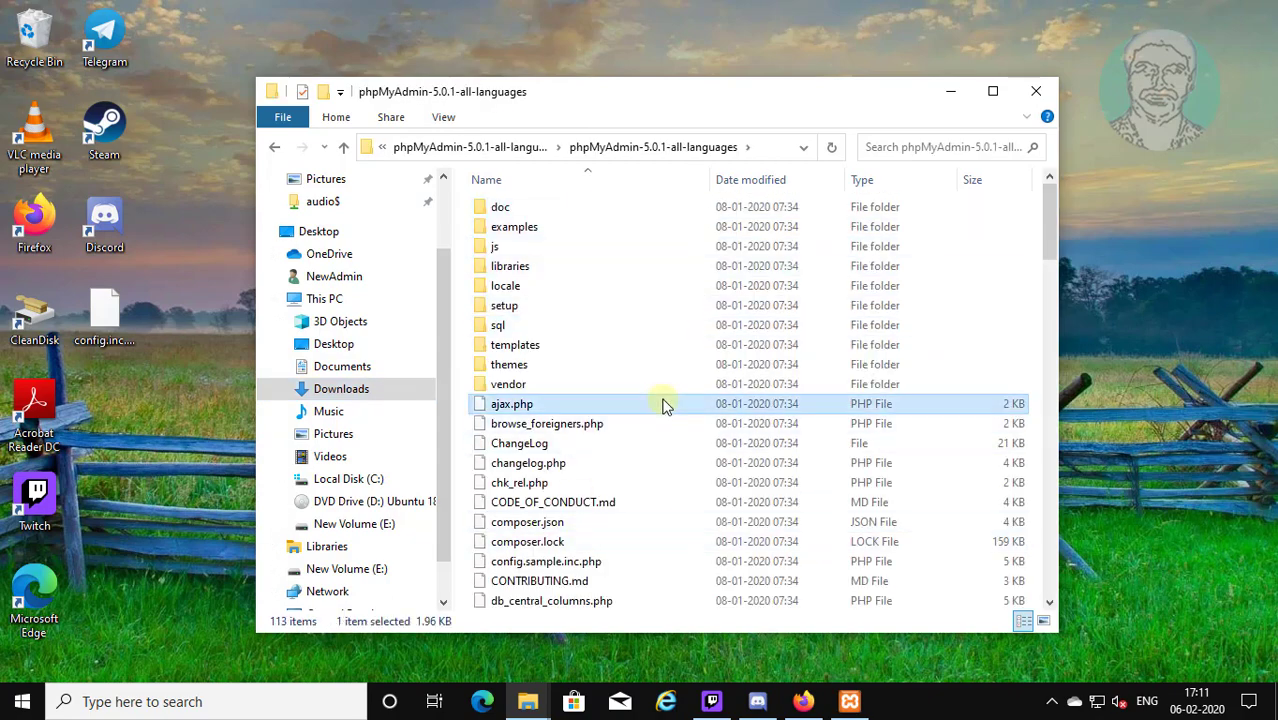
key(ctrl+a)
right_click(657, 322)
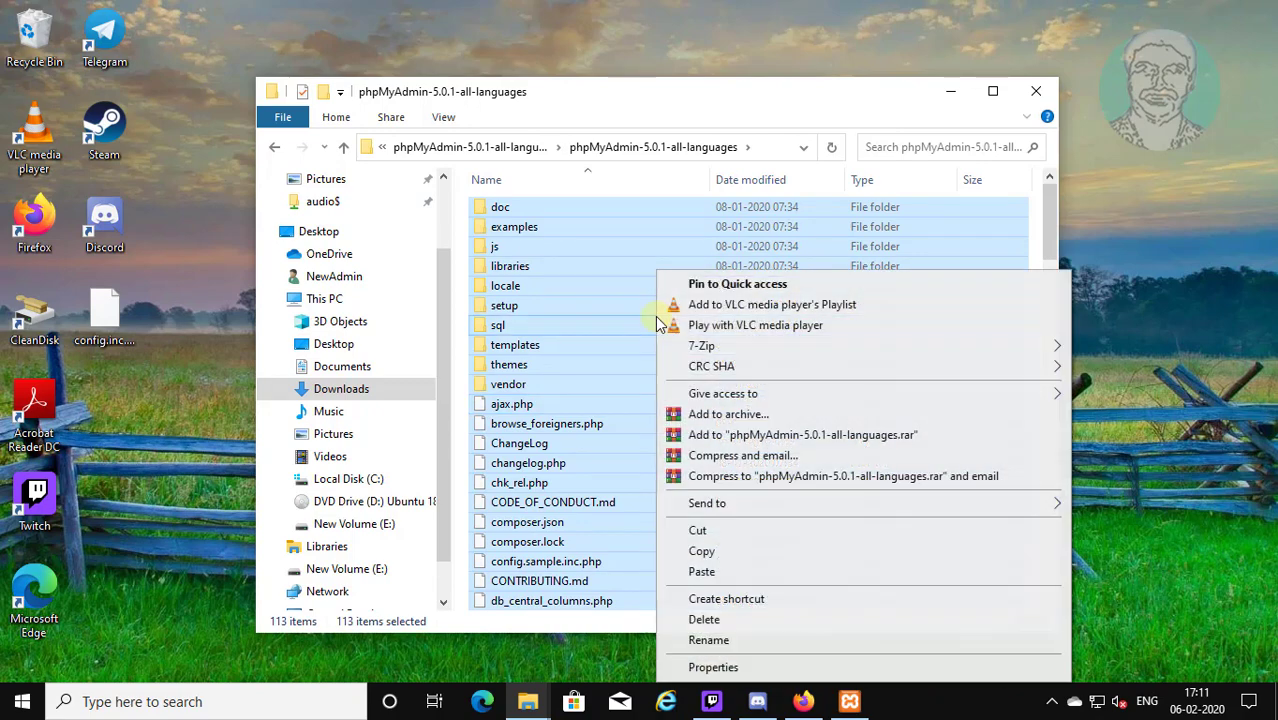
click(720, 554)
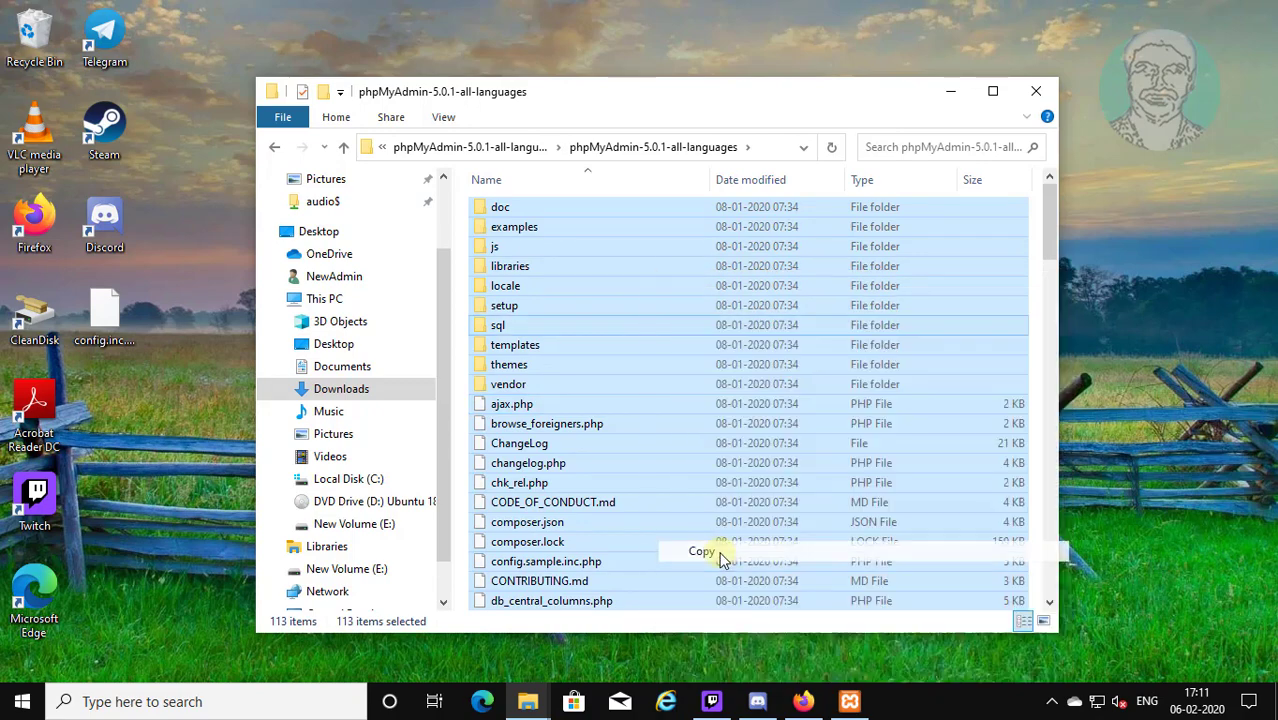
Paste the copied phpMyAdmin 5.0.1 files into the empty C:\xampp\phpMyAdmin folder
click(355, 480)
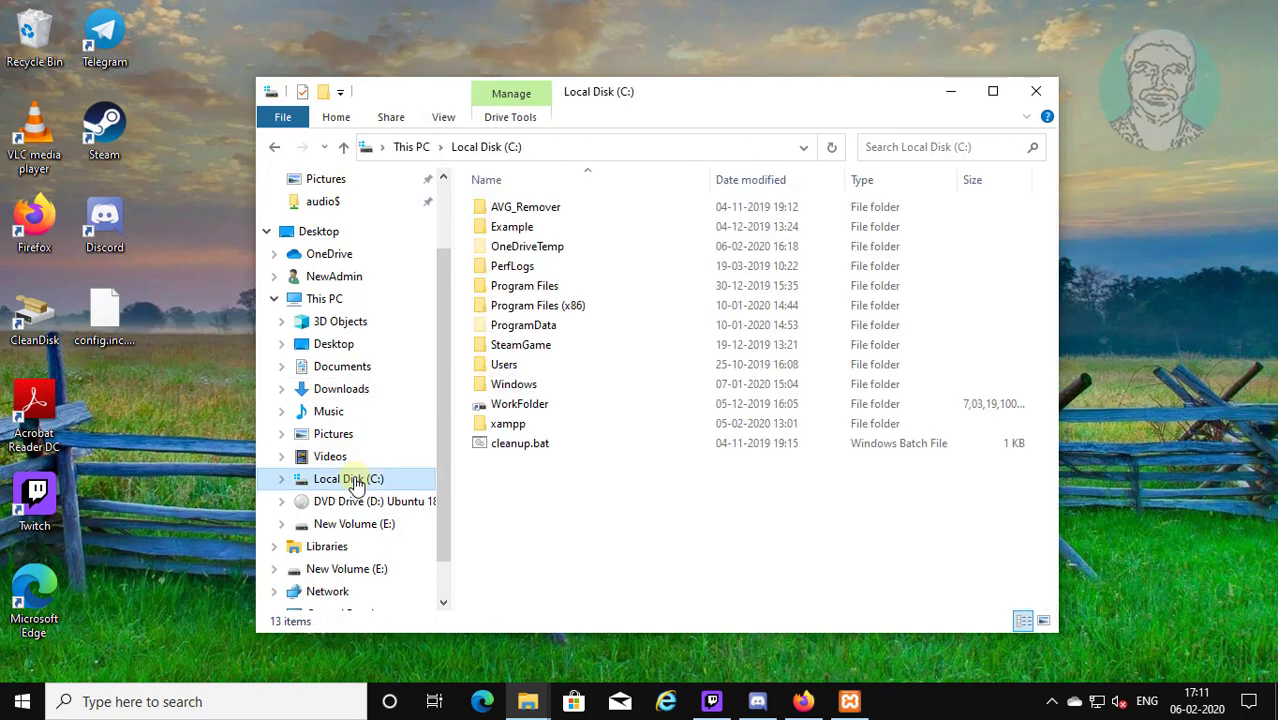
click(533, 426)
double_click(533, 426)
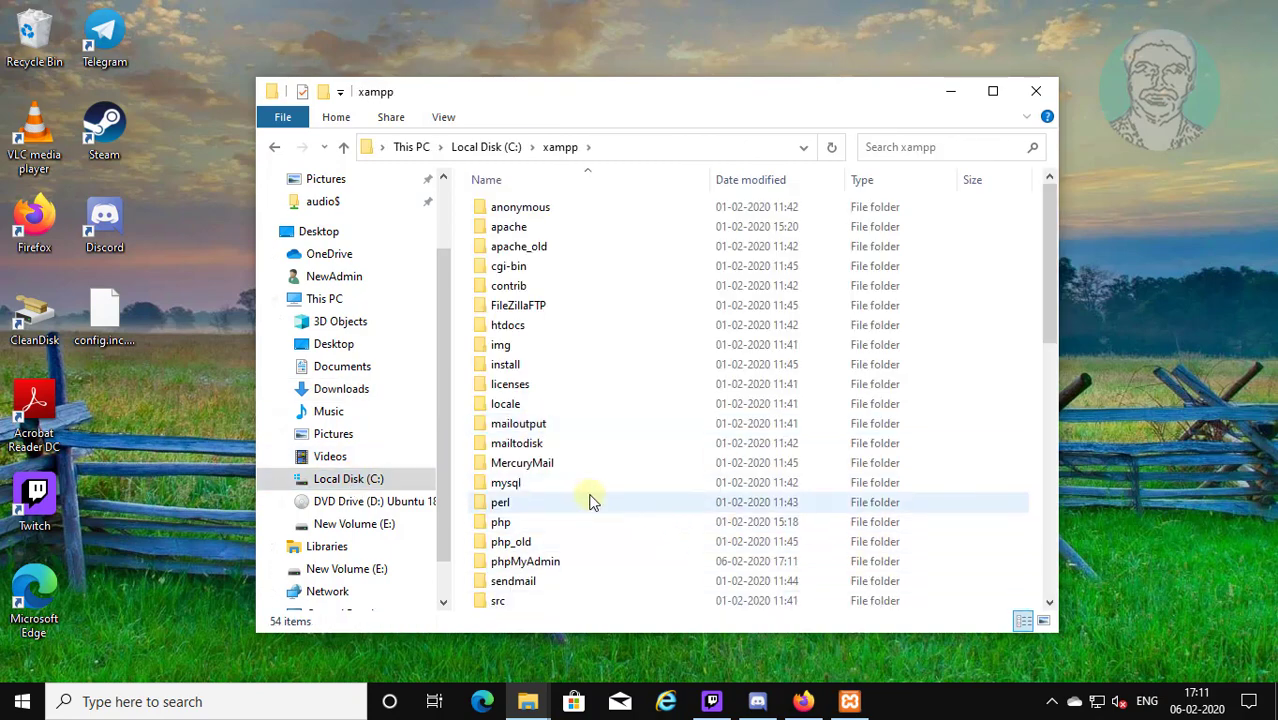
double_click(556, 562)
right_click(590, 281)
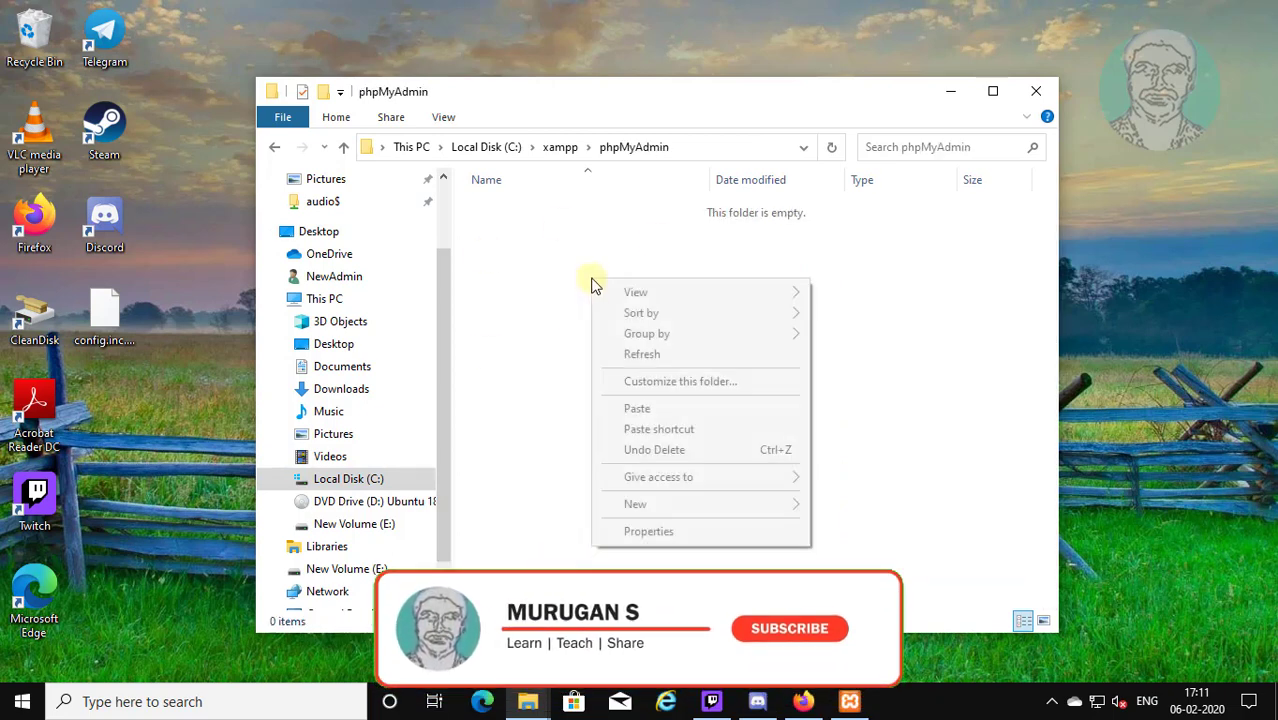
click(640, 411)
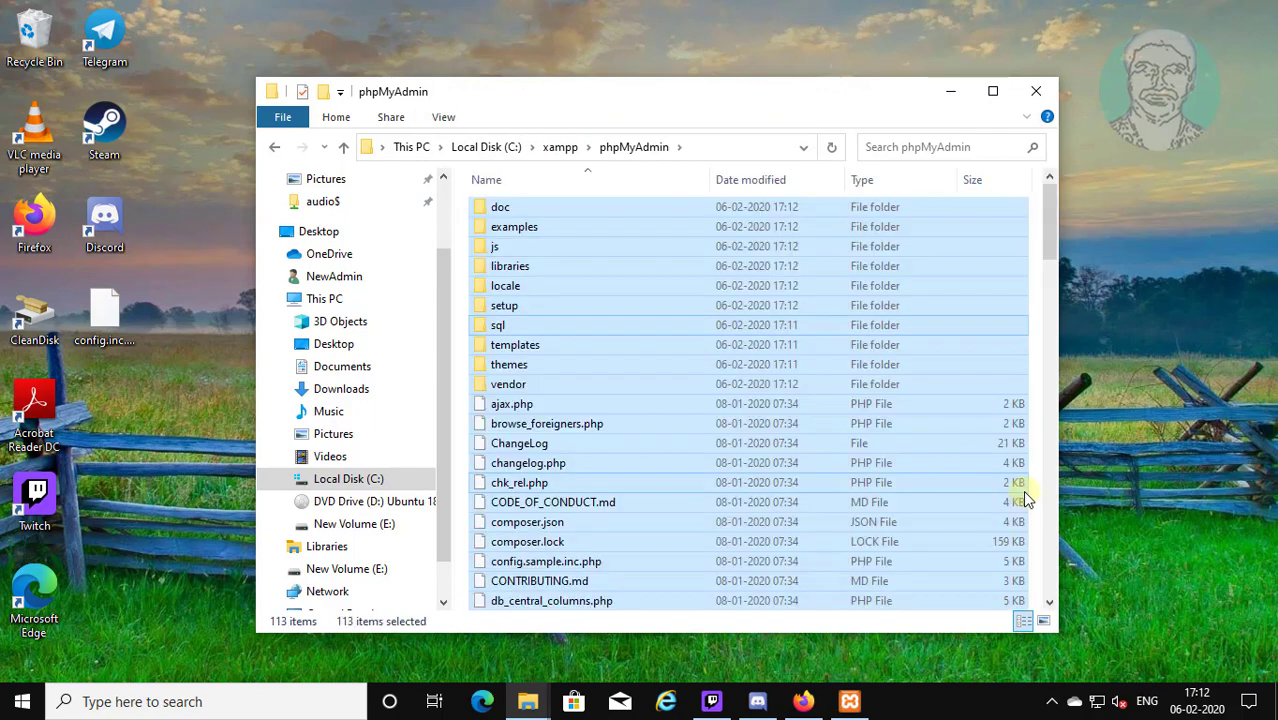
click(933, 443)
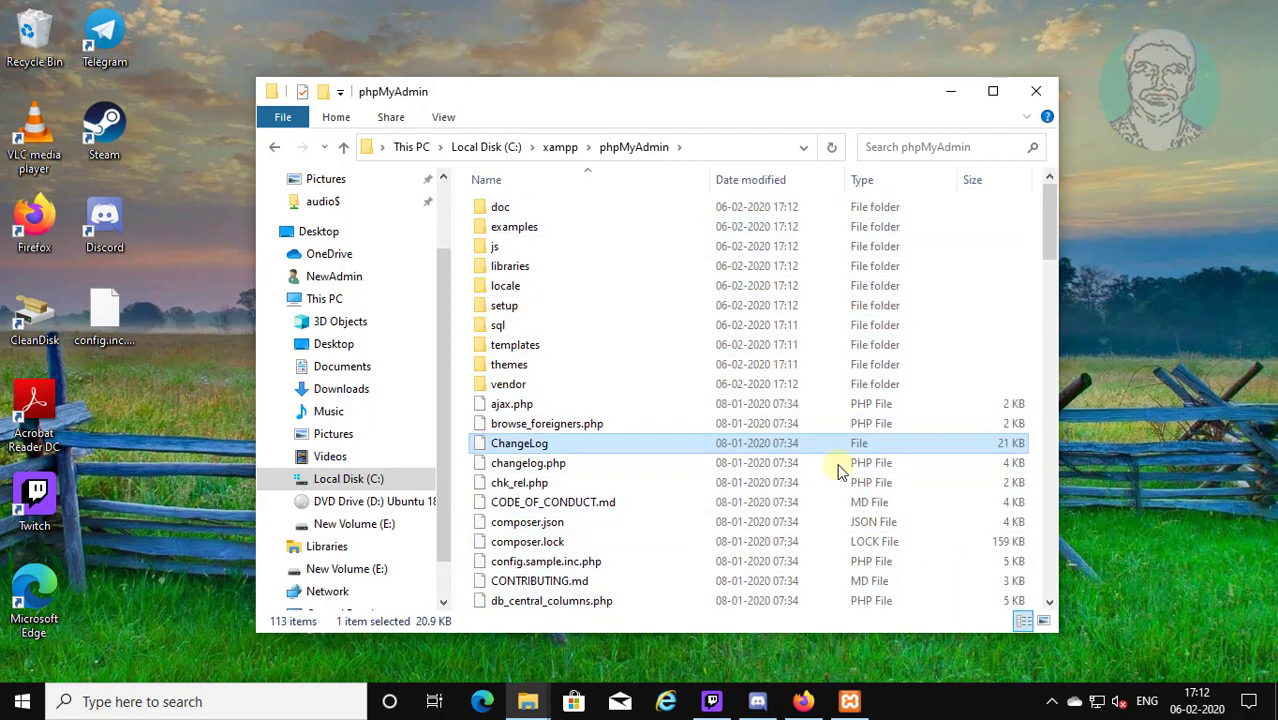
Copy the backed-up config.inc.php from the desktop into C:\xampp\phpMyAdmin
click(108, 310)
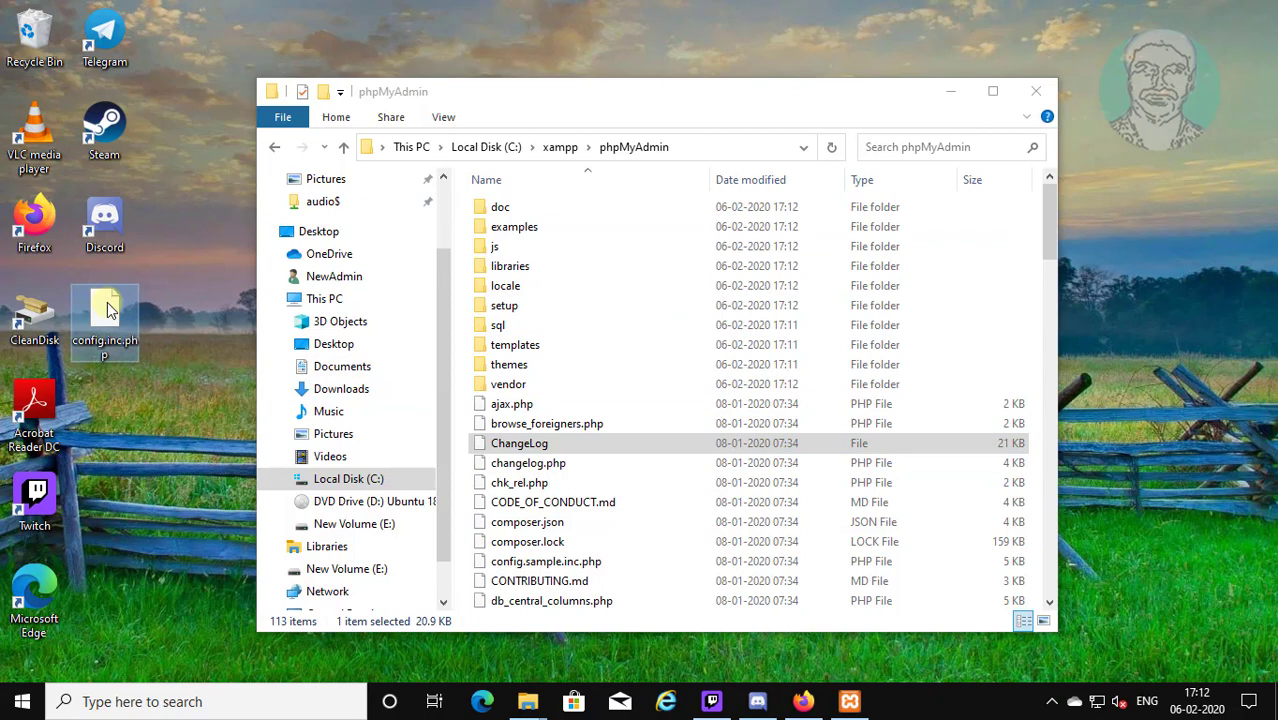
right_click(108, 310)
click(152, 571)
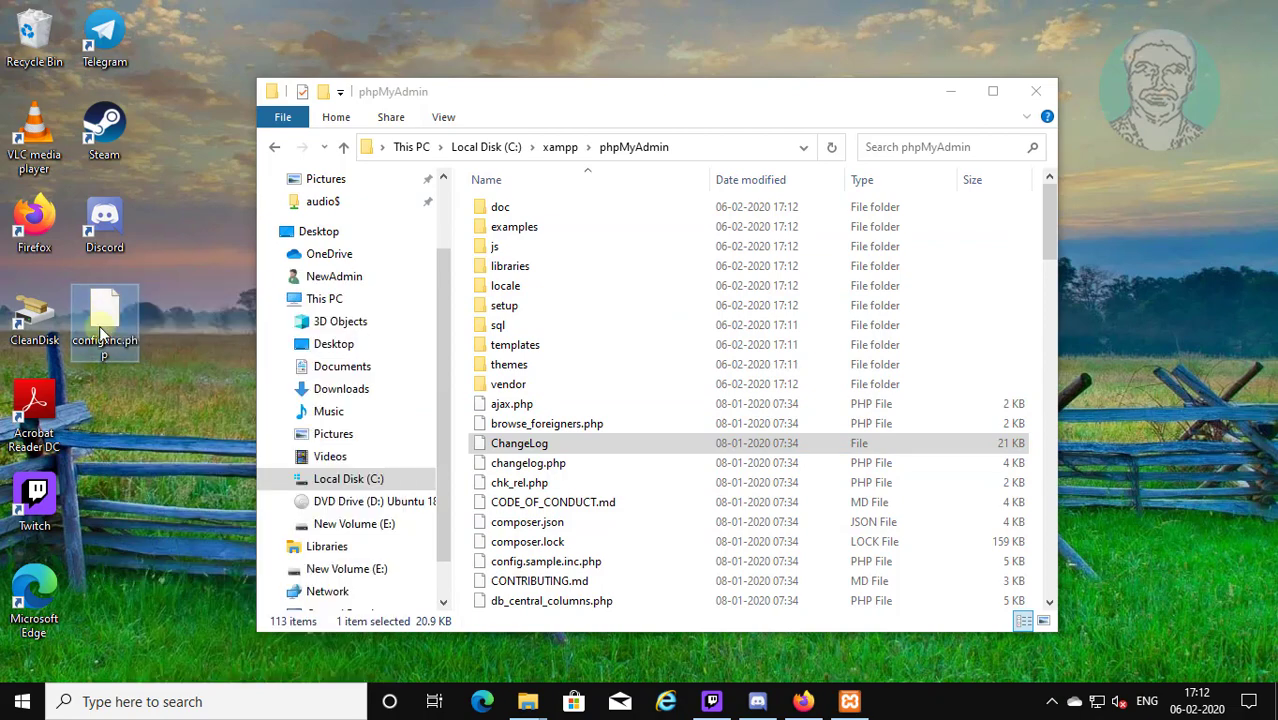
right_click(968, 364)
click(1012, 491)
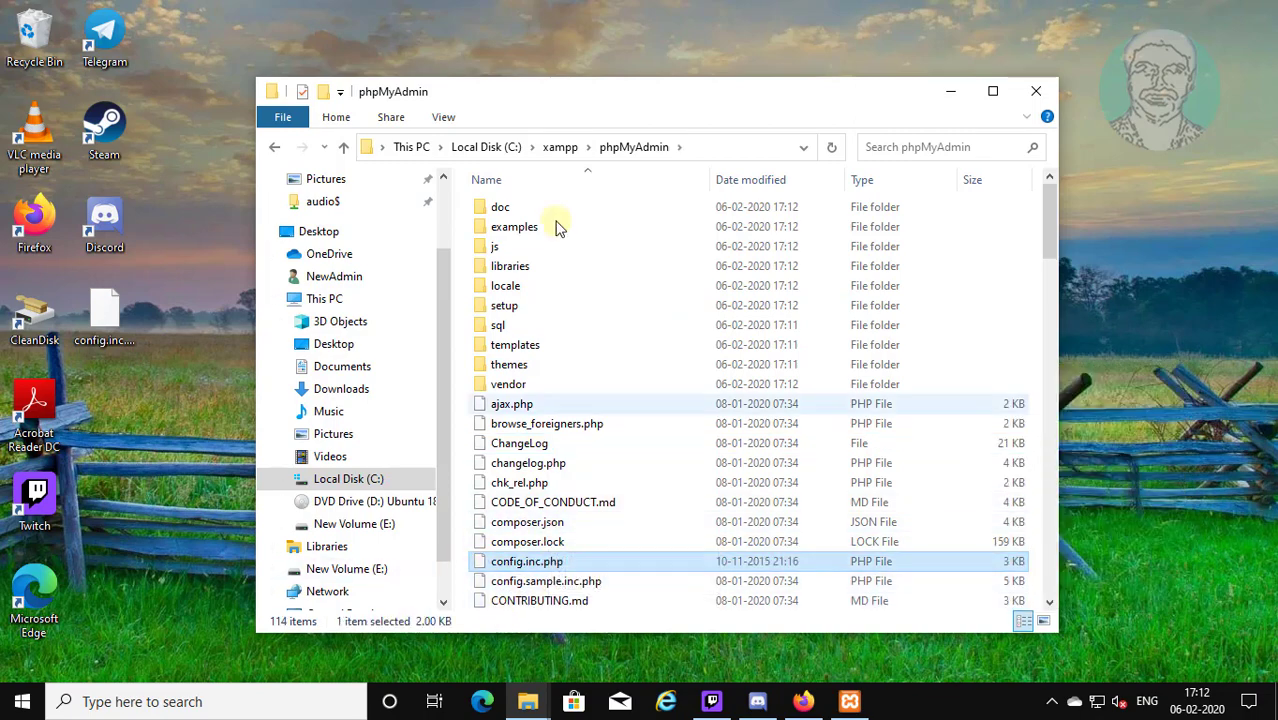
Close the folder window, start Apache and MySQL in the XAMPP Control Panel, and minimize it
click(1035, 97)
click(852, 702)
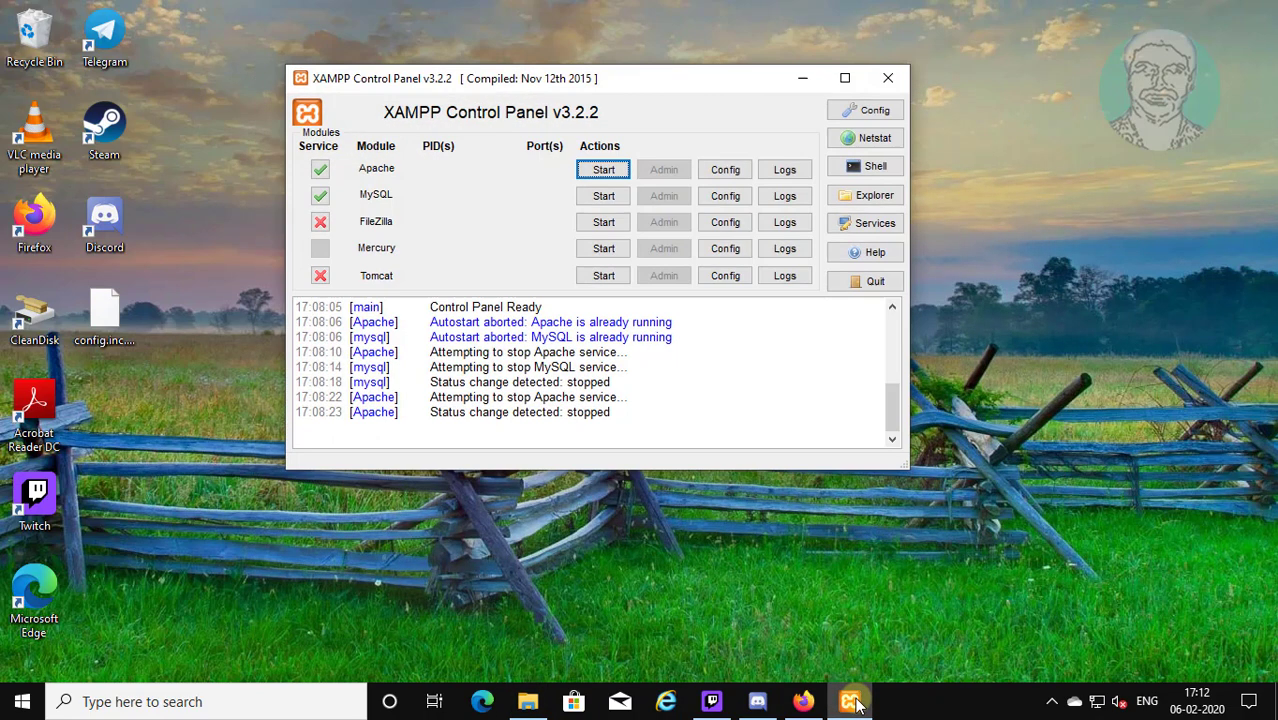
click(598, 172)
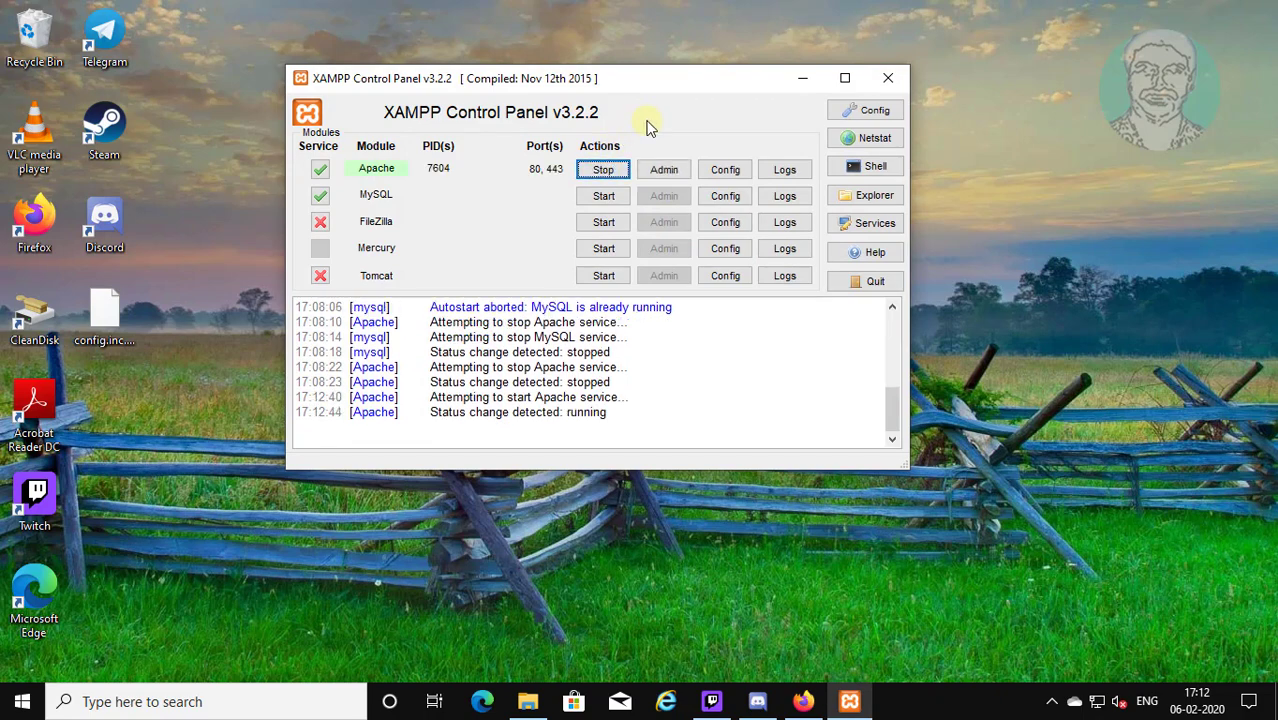
click(592, 197)
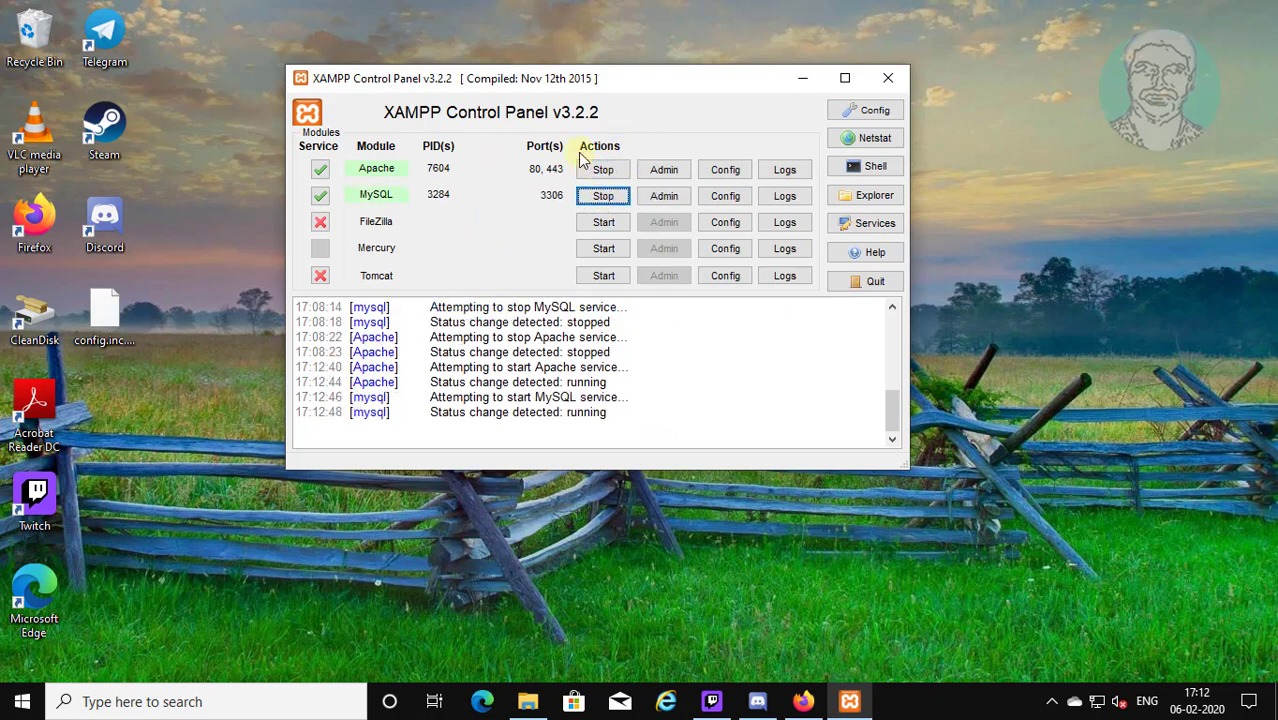
click(803, 84)
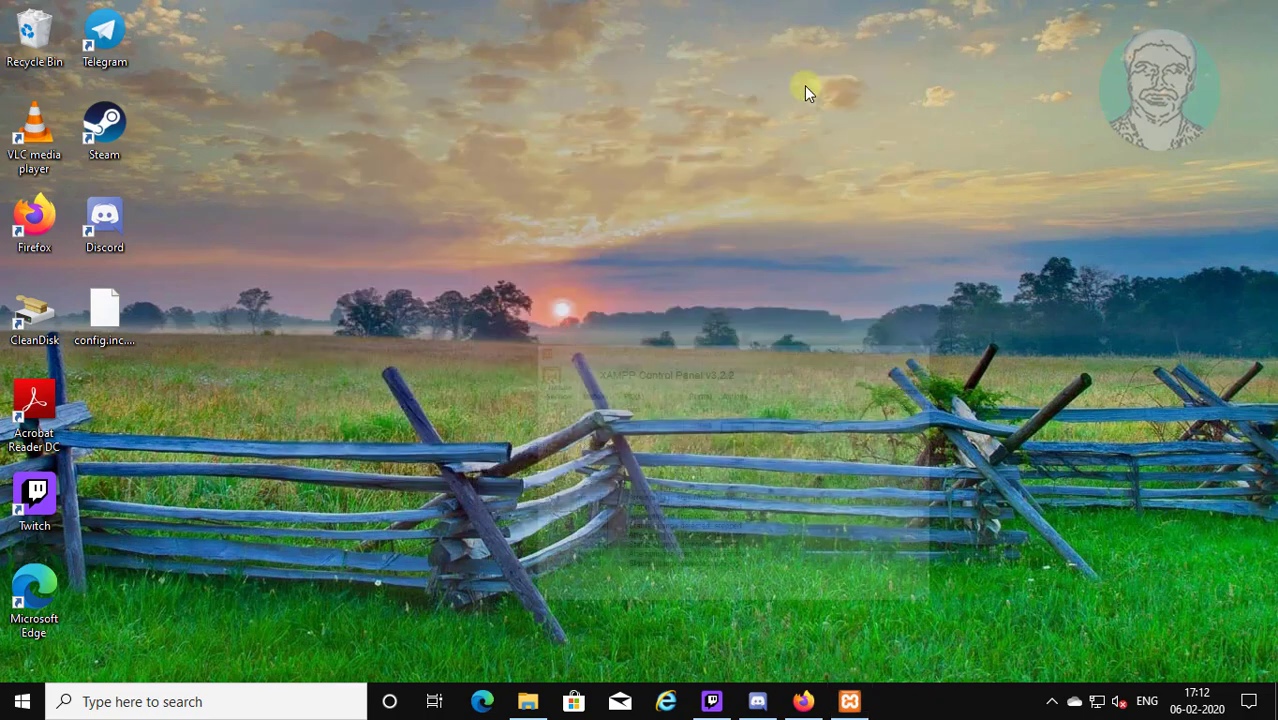
Switch to Firefox, load localhost in a new tab, and open phpMyAdmin from the XAMPP dashboard
click(803, 701)
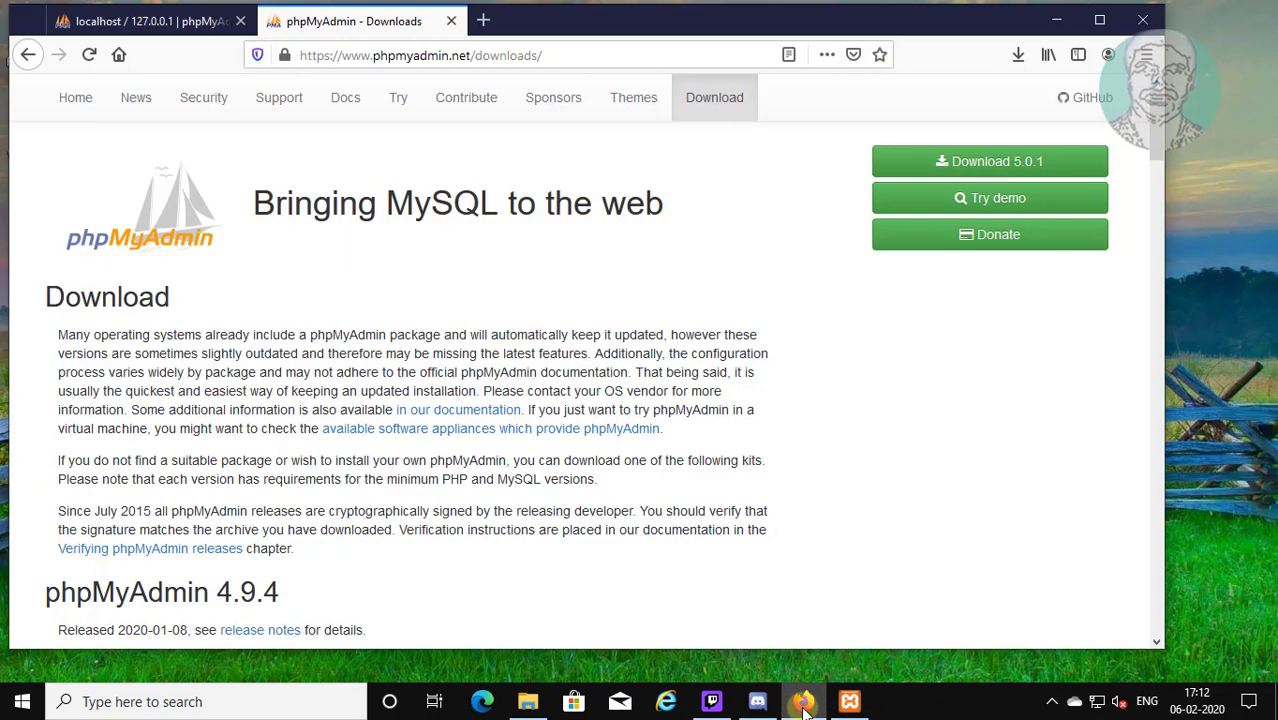
click(484, 21)
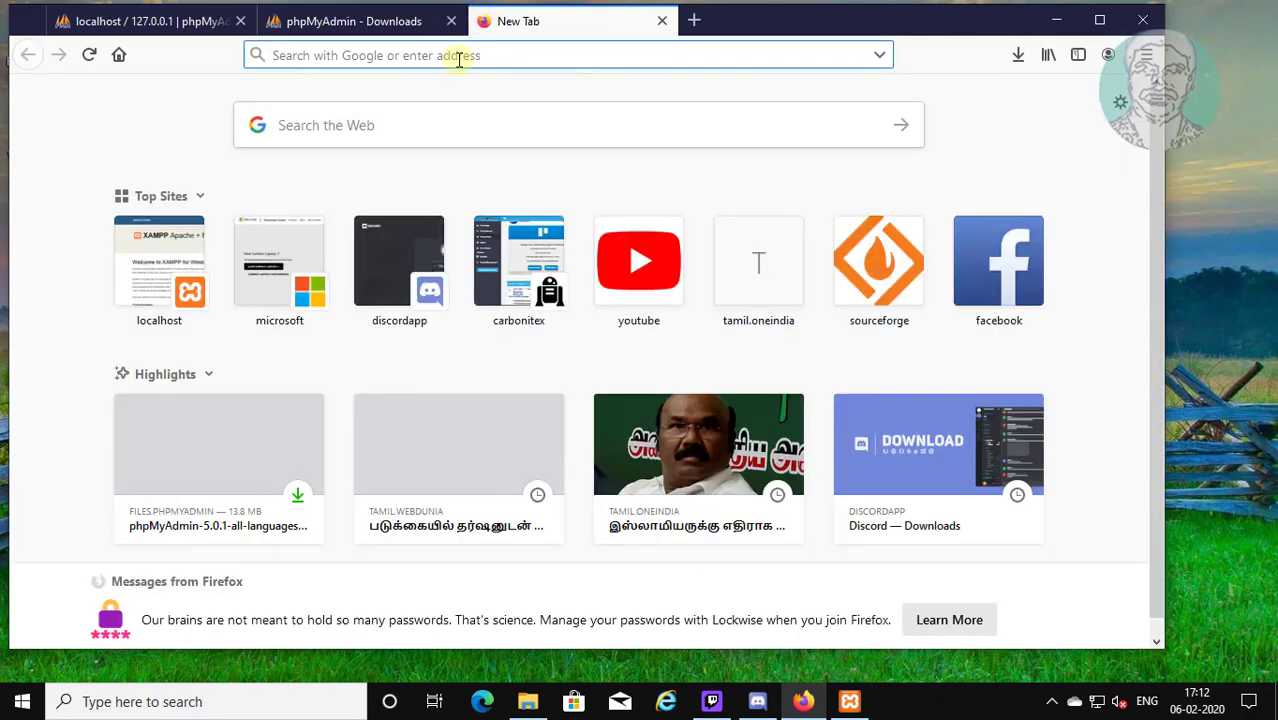
text(local)
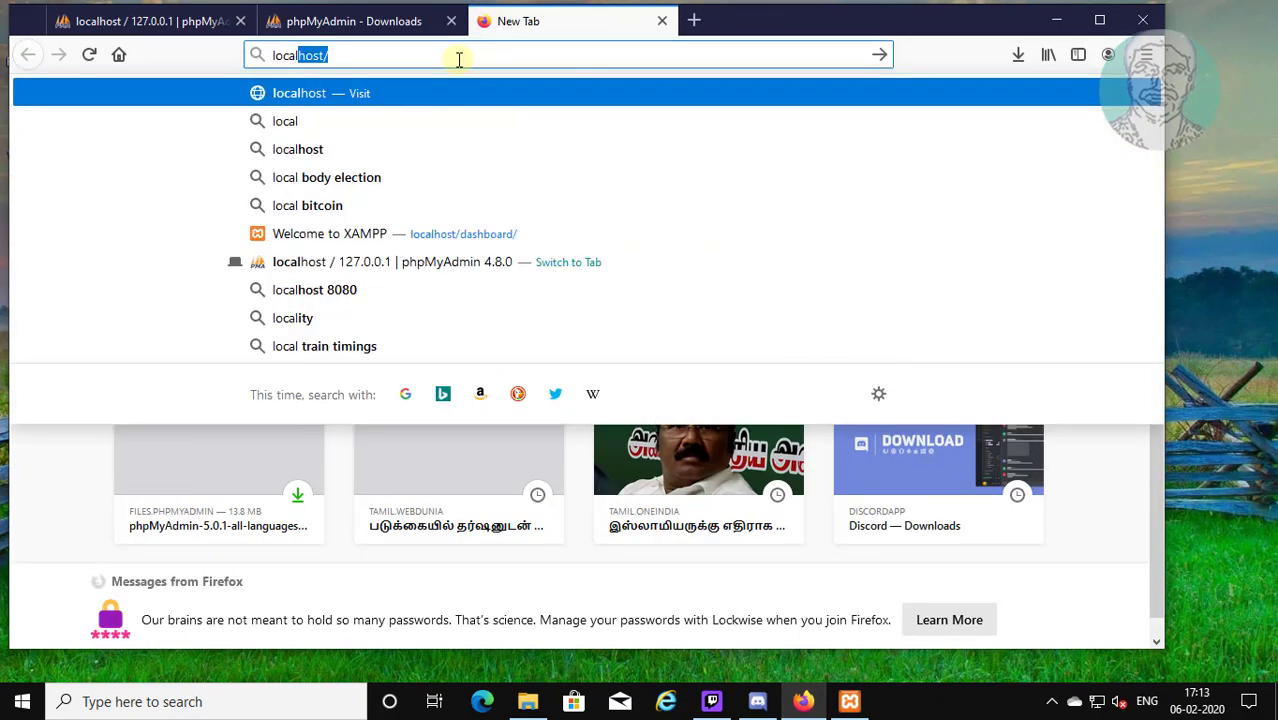
text(host)
key(Return)
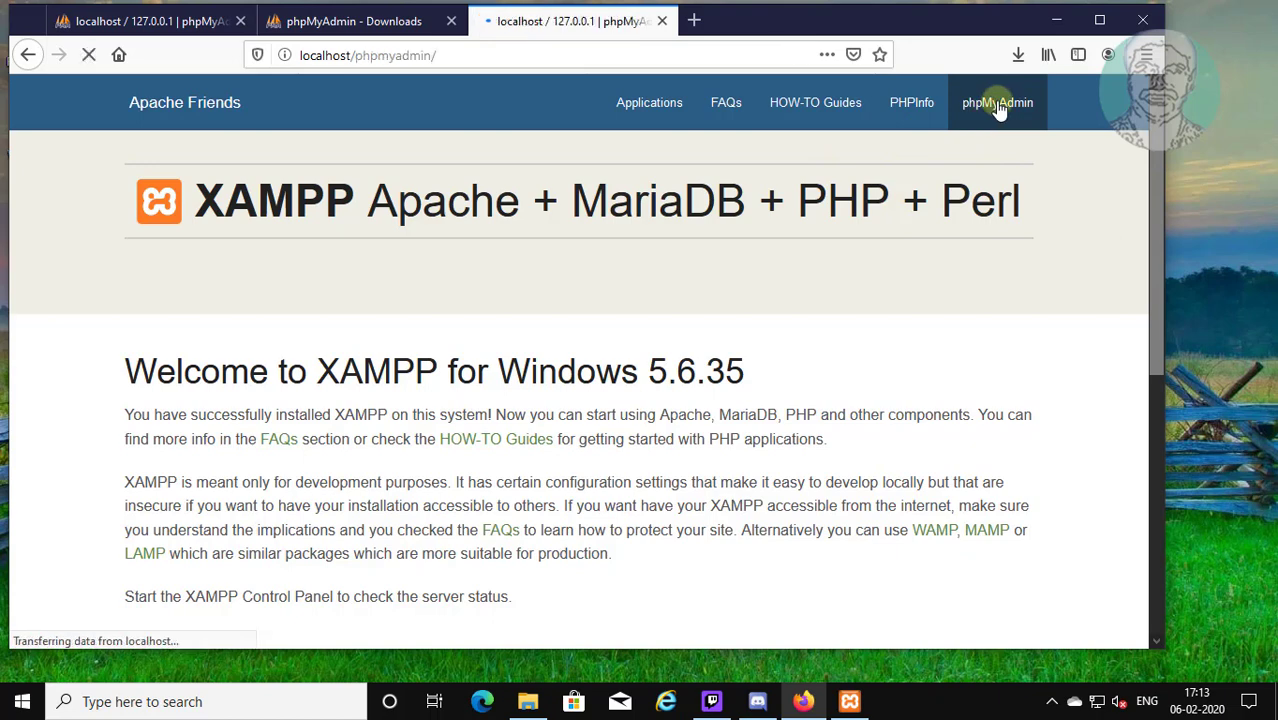
Find the phpMyAdmin information section on the main page and highlight its version information line to check the installed version
scroll(1000, 133, down, 2)
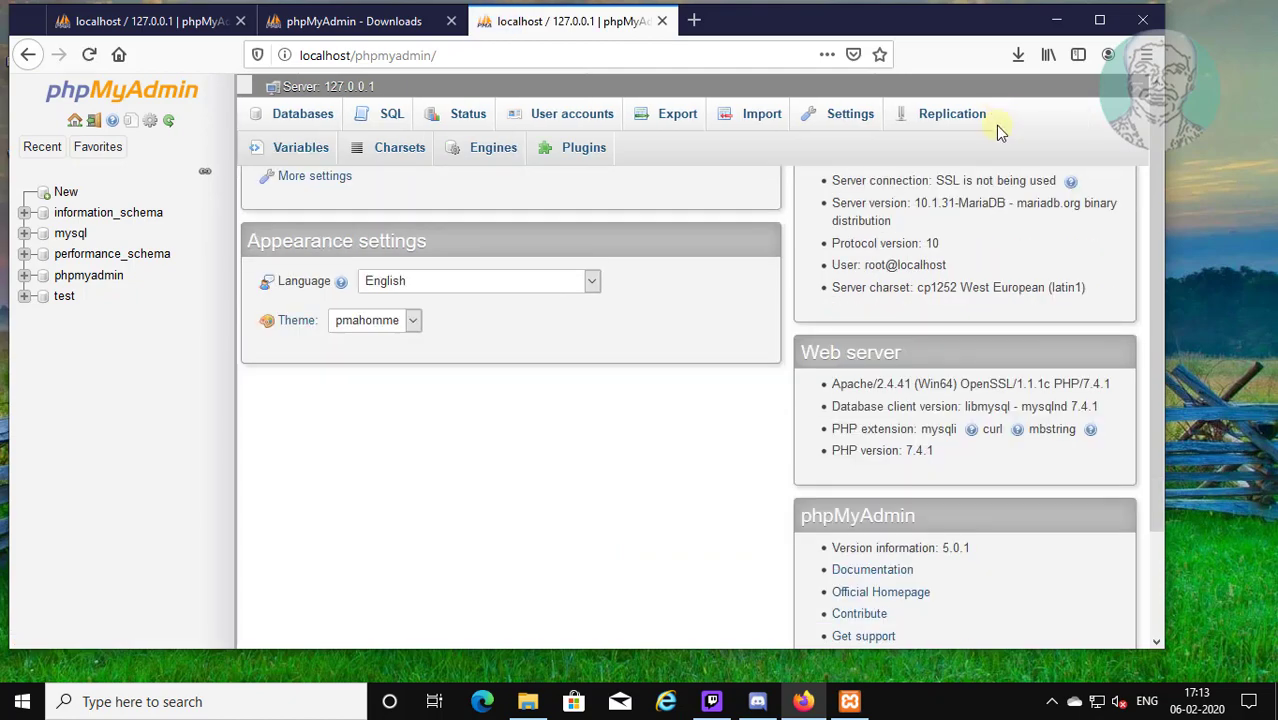
scroll(485, 590, up, 1)
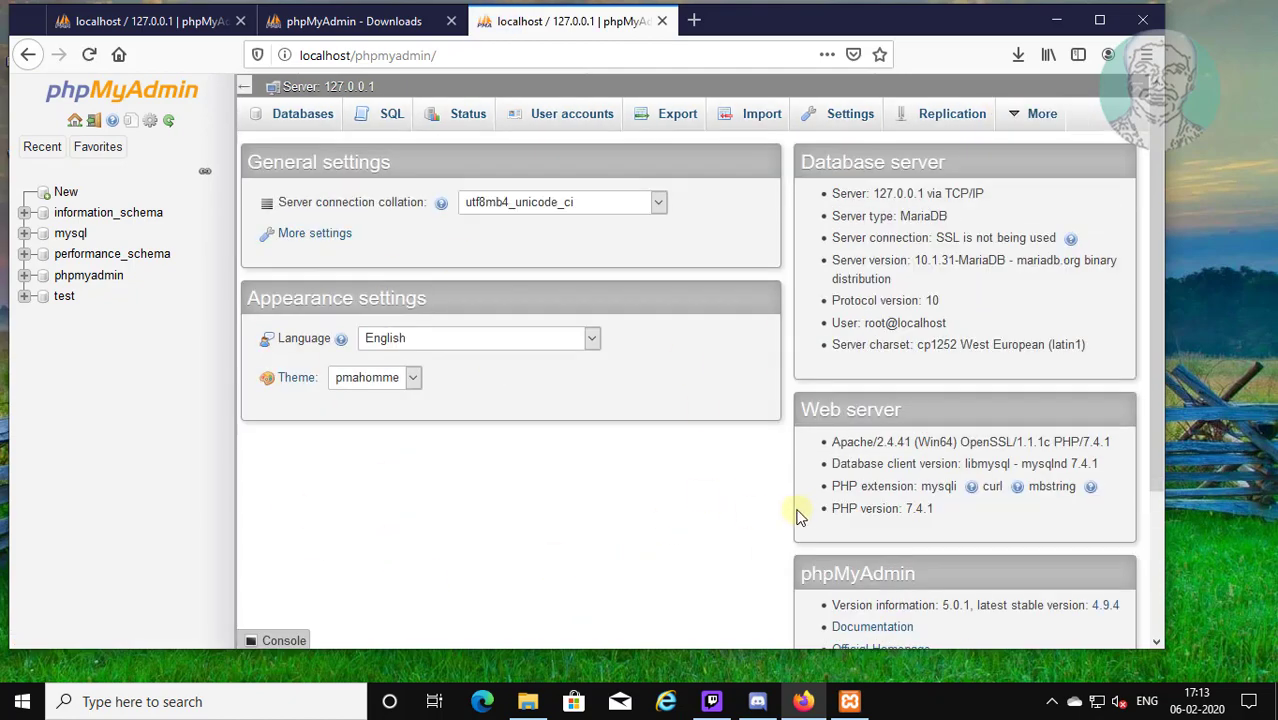
scroll(1015, 528, down, 3)
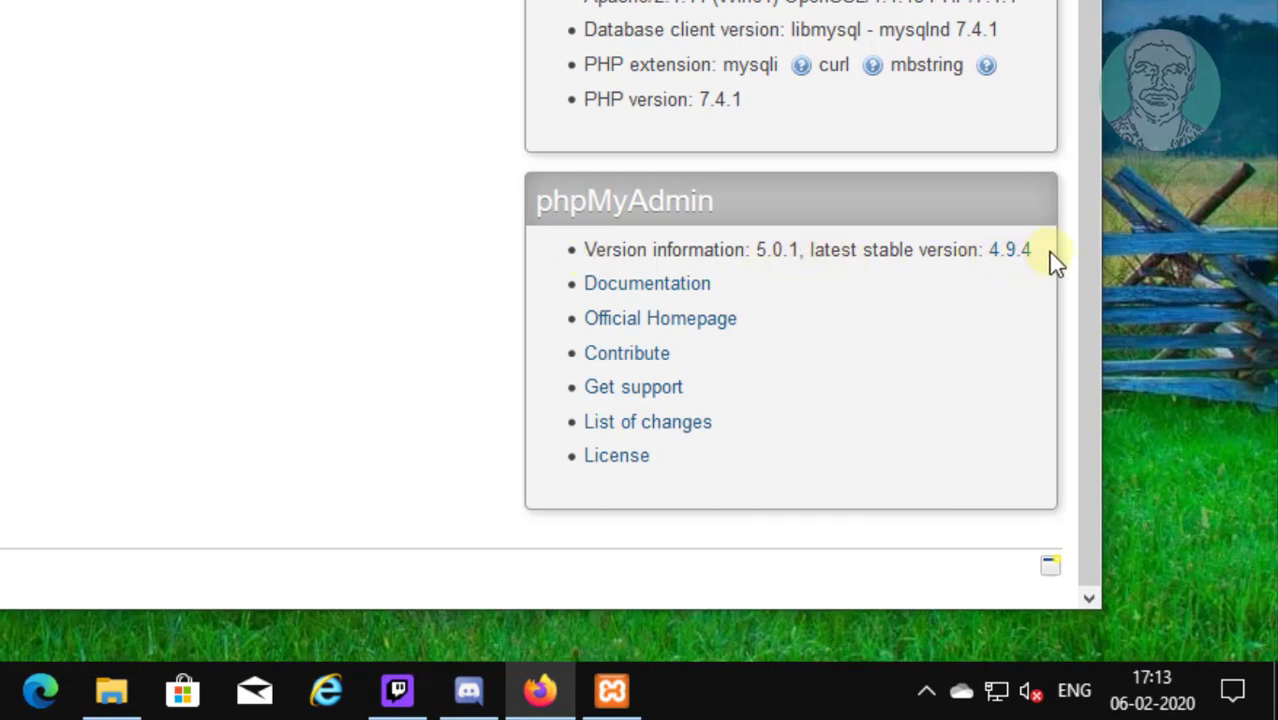
drag(555, 253, 1038, 250)
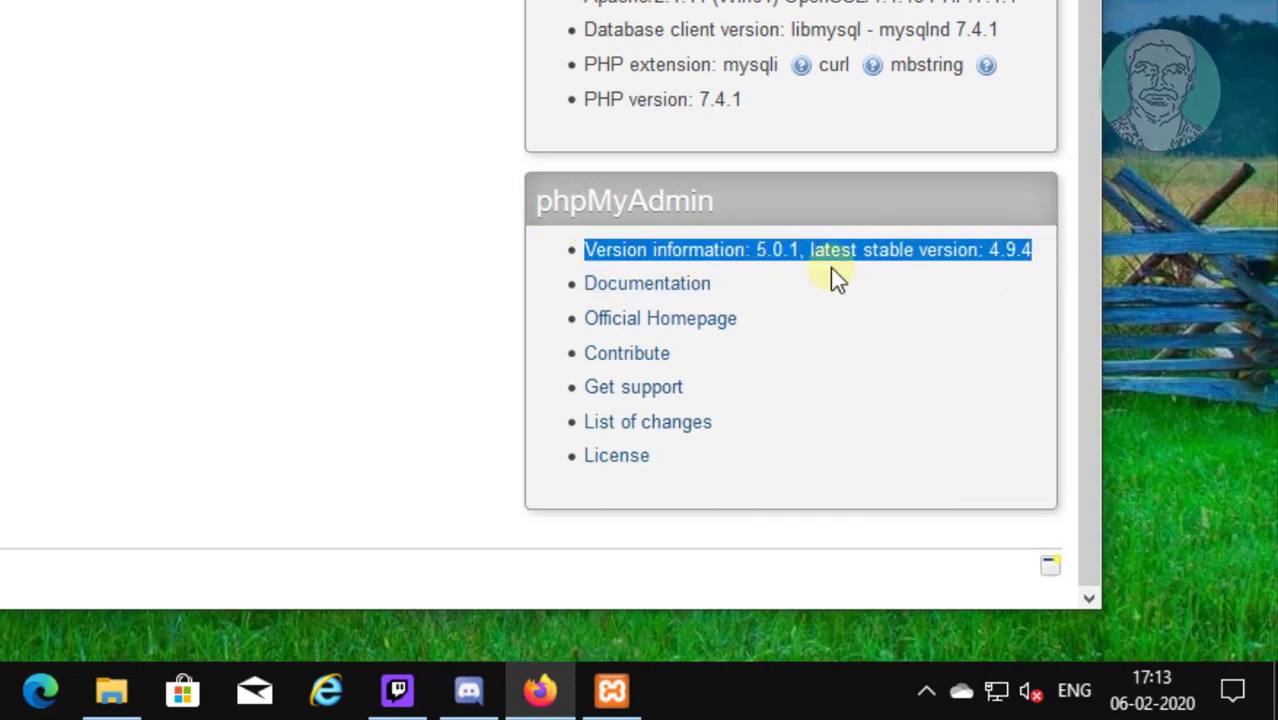